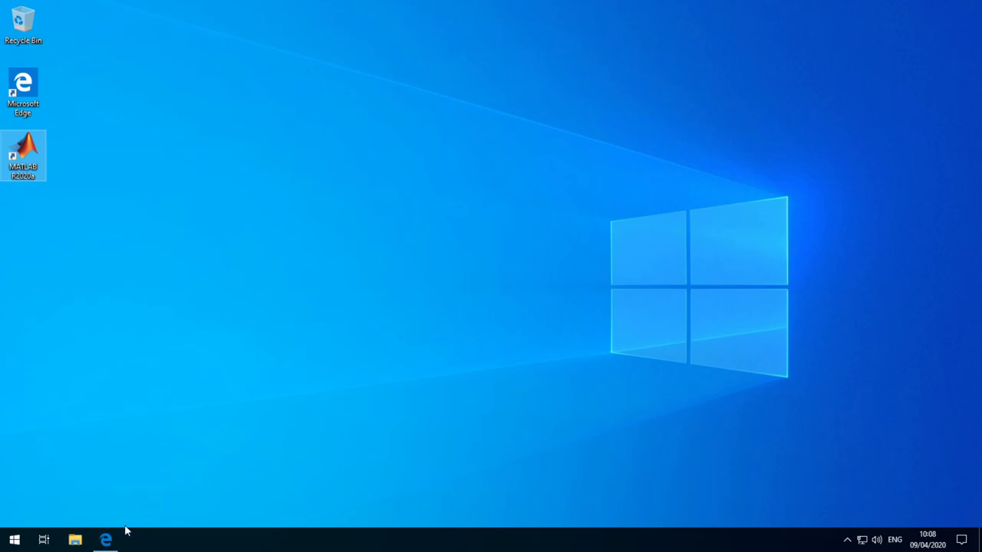
- Download and save the PsTools Suite zip from the Sysinternals PsTools page in Edge
click(106, 540)
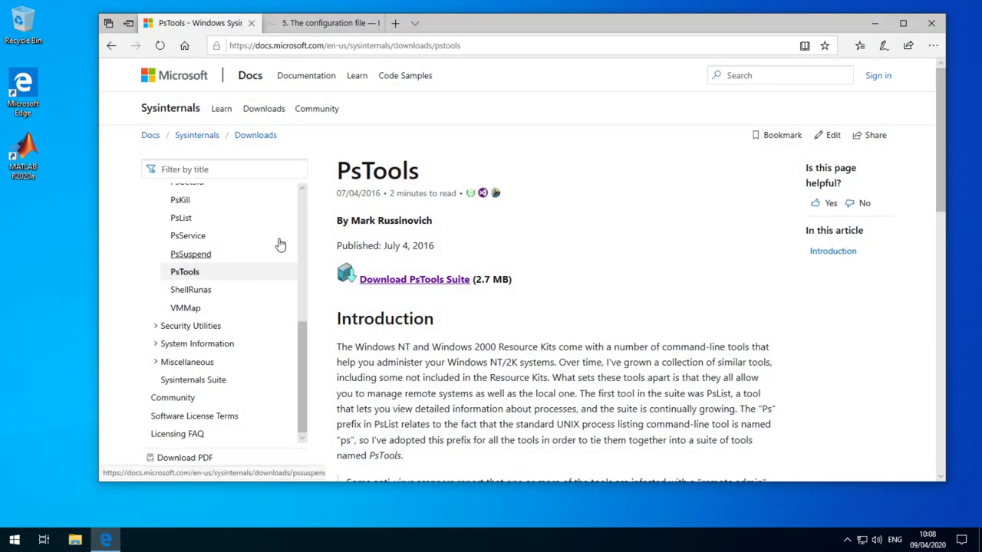
click(418, 281)
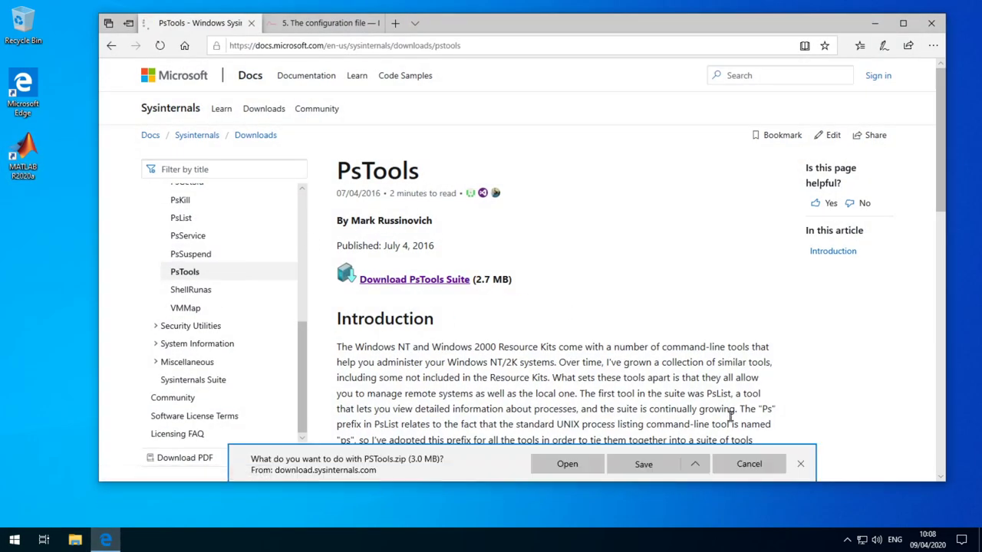
click(630, 463)
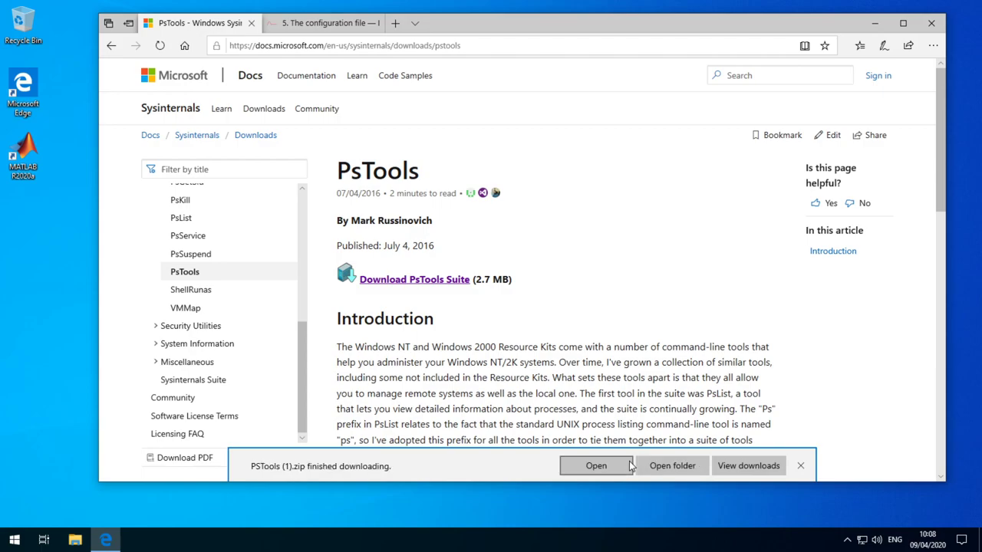
- Extract the downloaded PSTools zip into C:\dynare\PSTools, replacing the existing files
click(651, 461)
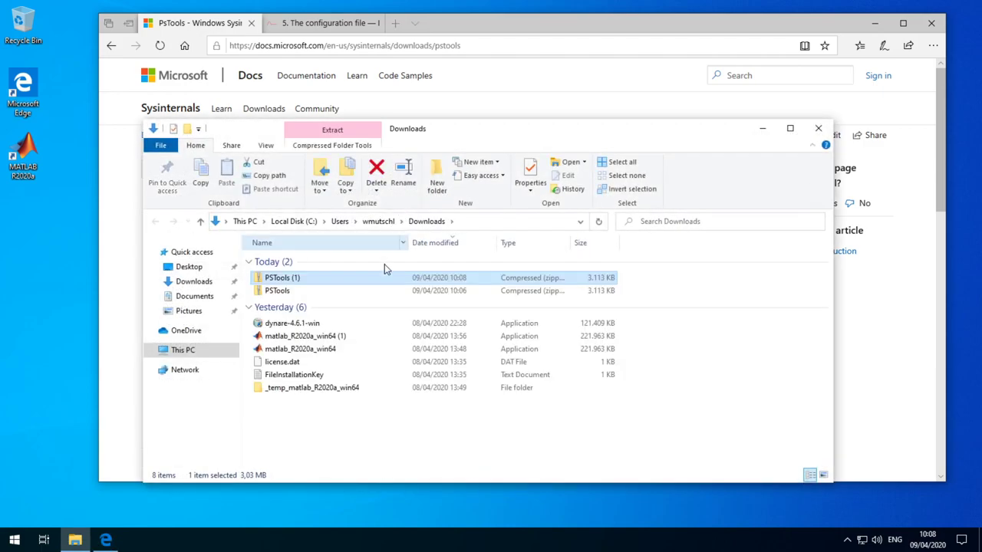
click(307, 290)
right_click(284, 295)
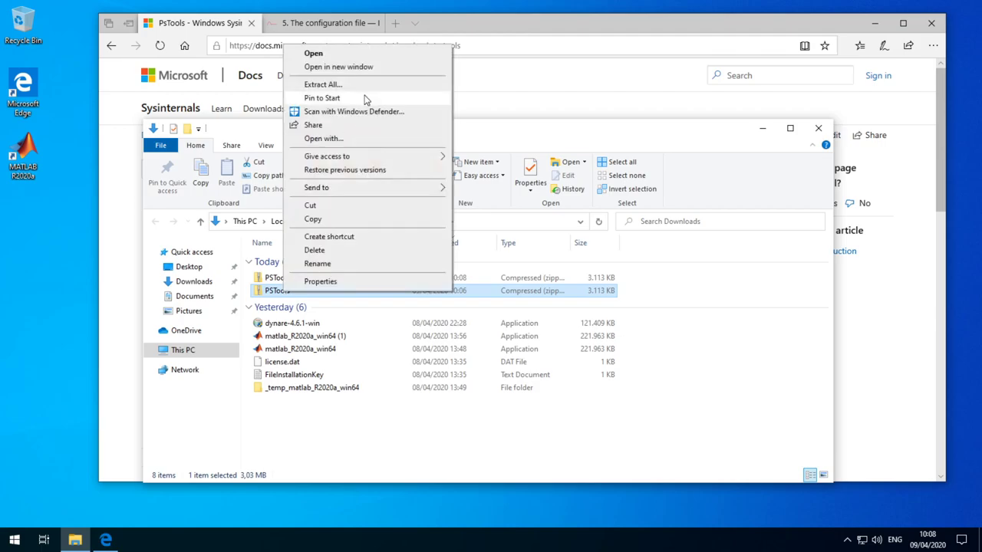
click(366, 85)
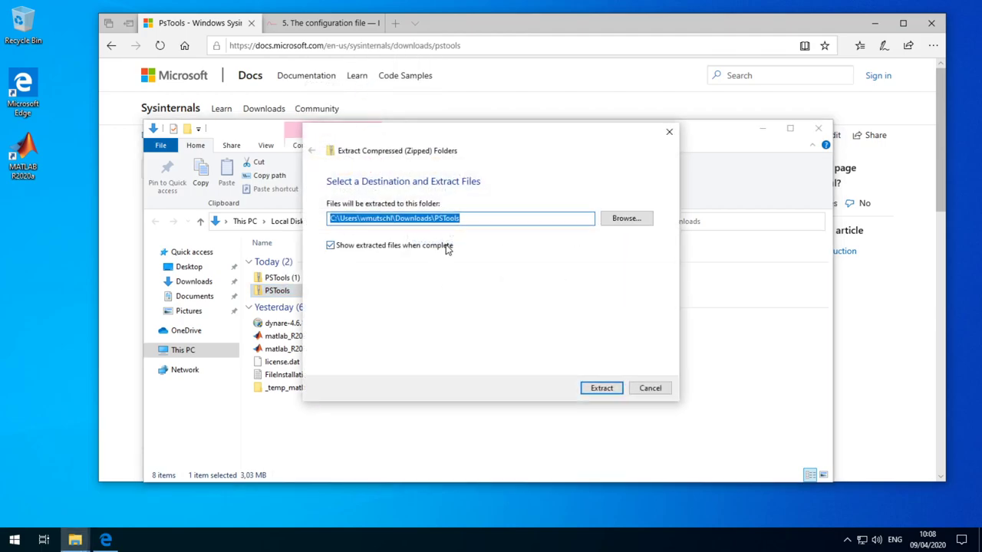
text(C:\dyna)
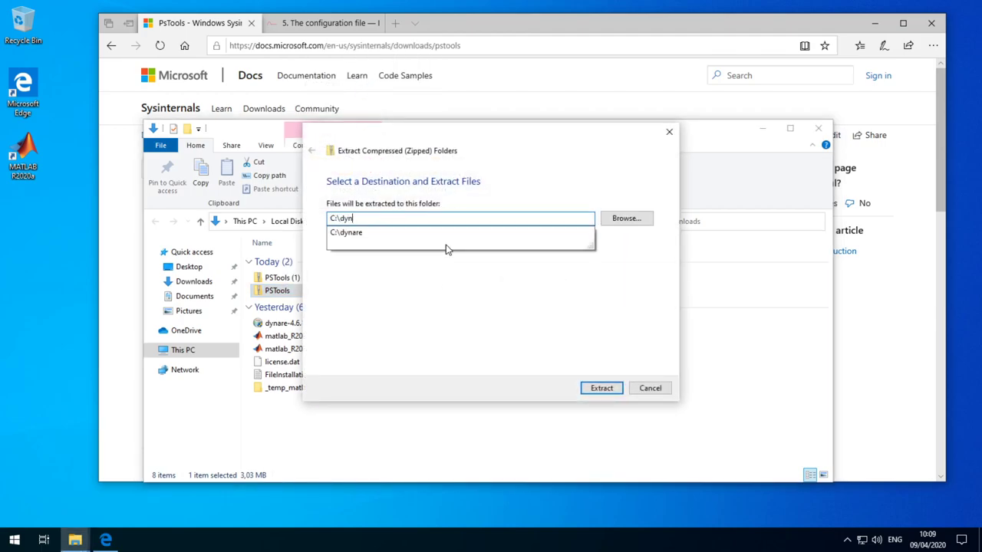
text(re\PST)
text(ools)
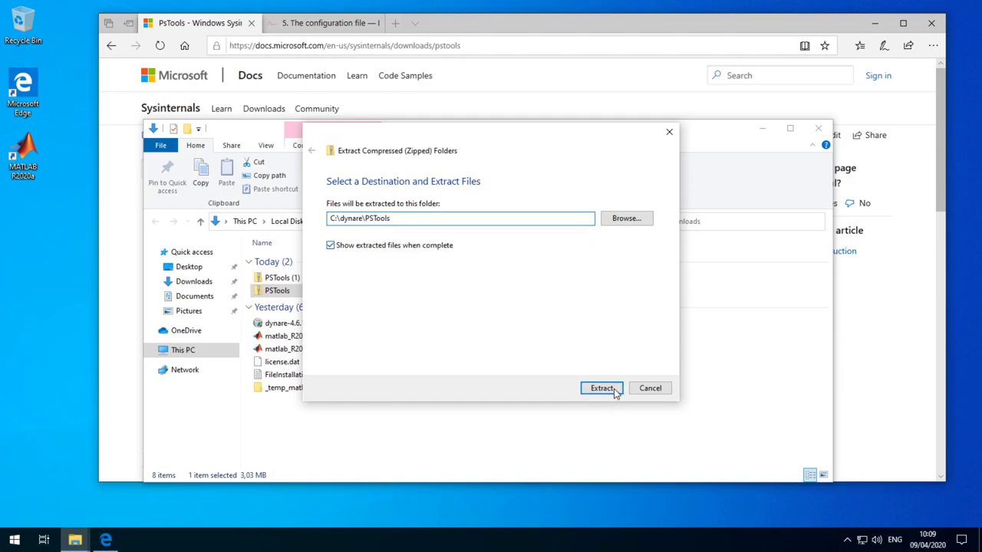
click(613, 390)
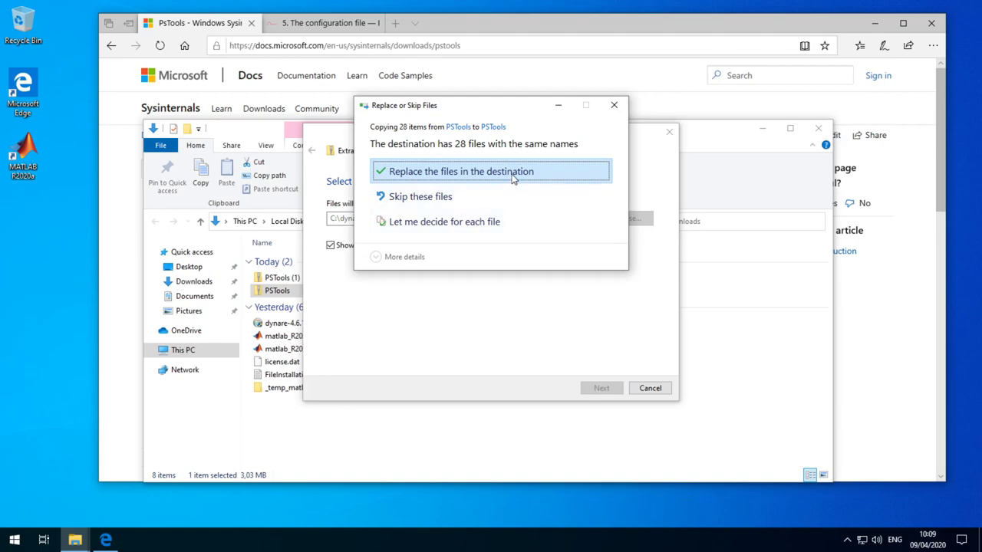
click(512, 173)
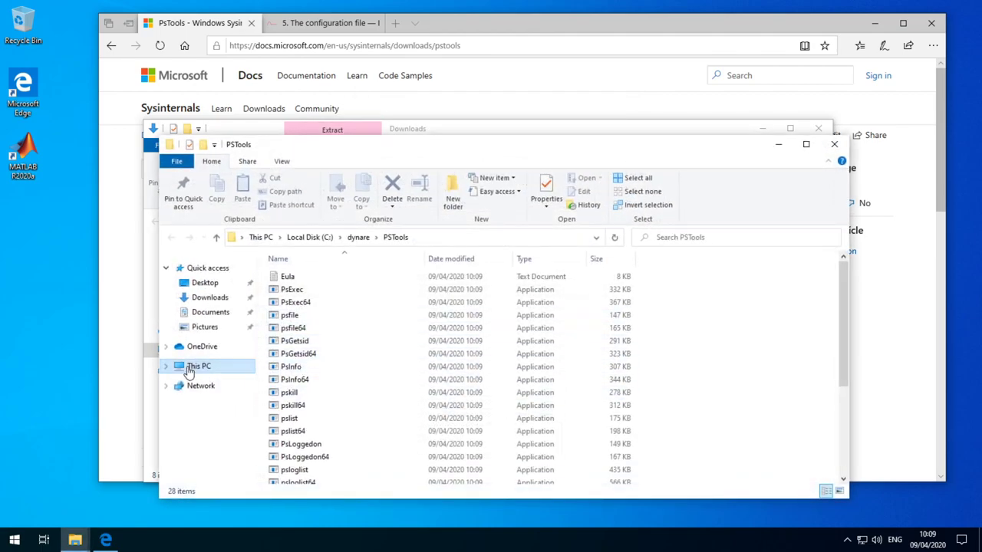
- Open Environment Variables from This PC's system properties and inspect the user and system Path
right_click(190, 370)
click(230, 357)
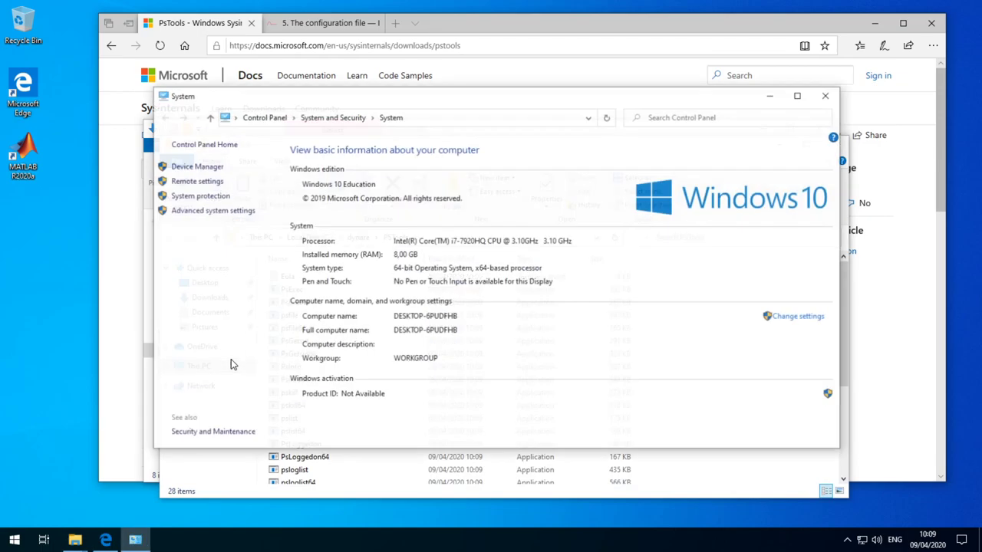
click(219, 211)
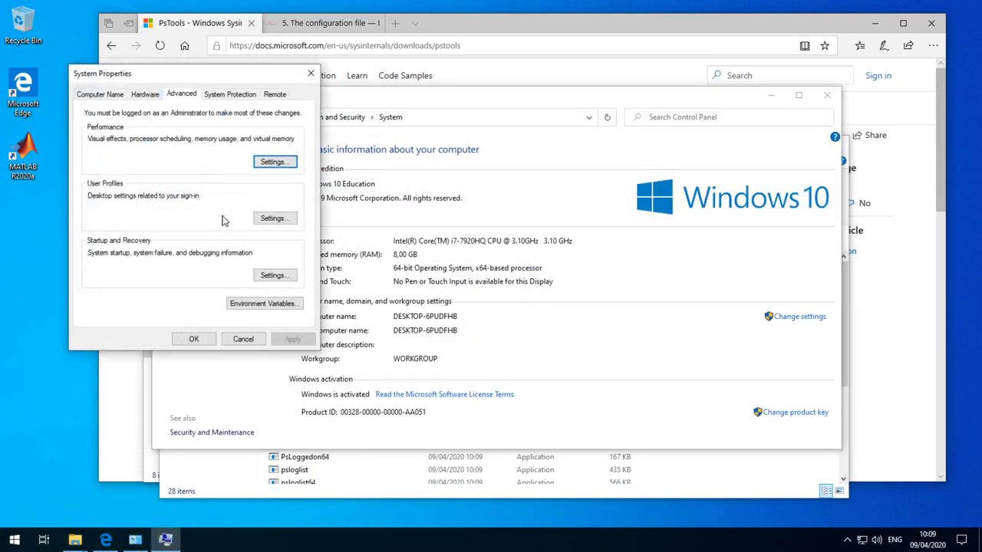
click(259, 306)
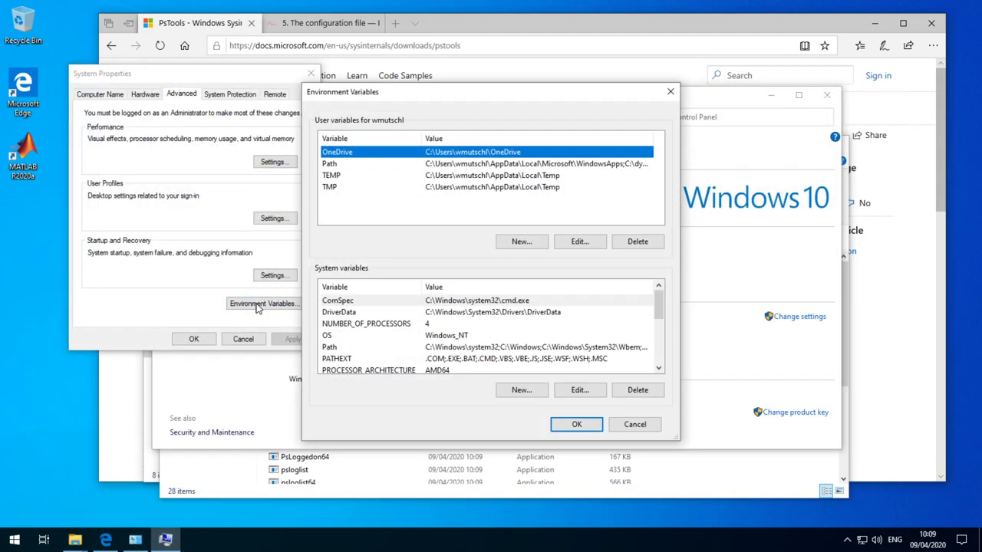
click(382, 165)
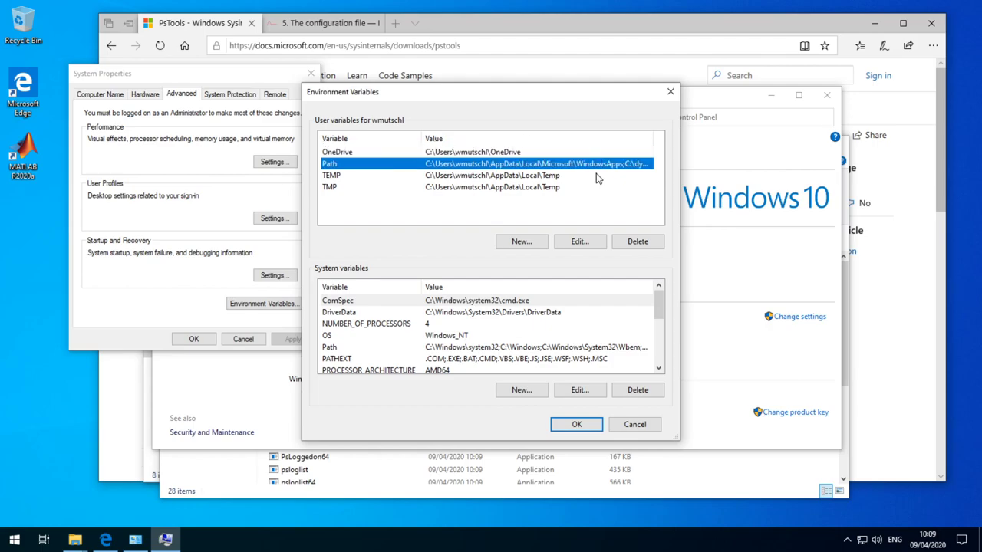
click(330, 348)
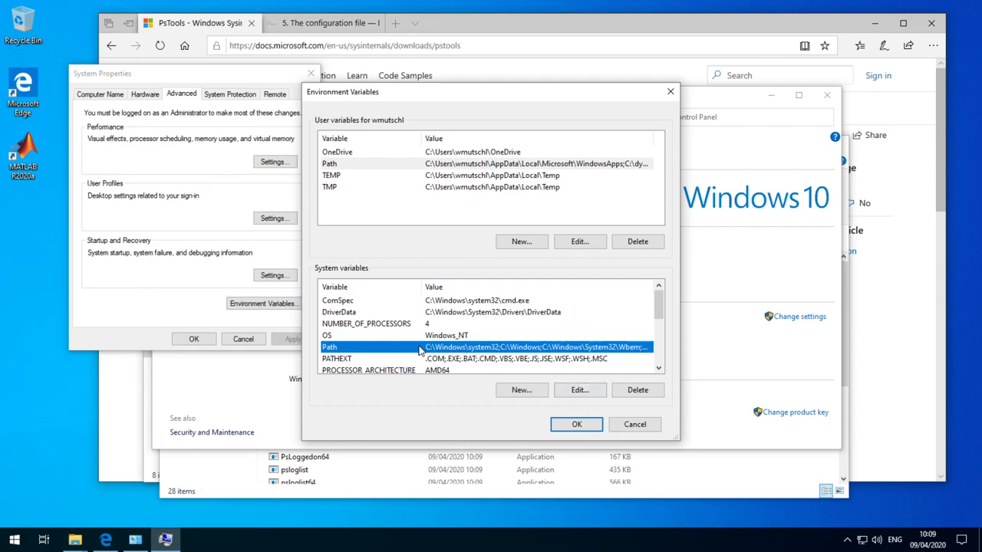
click(356, 168)
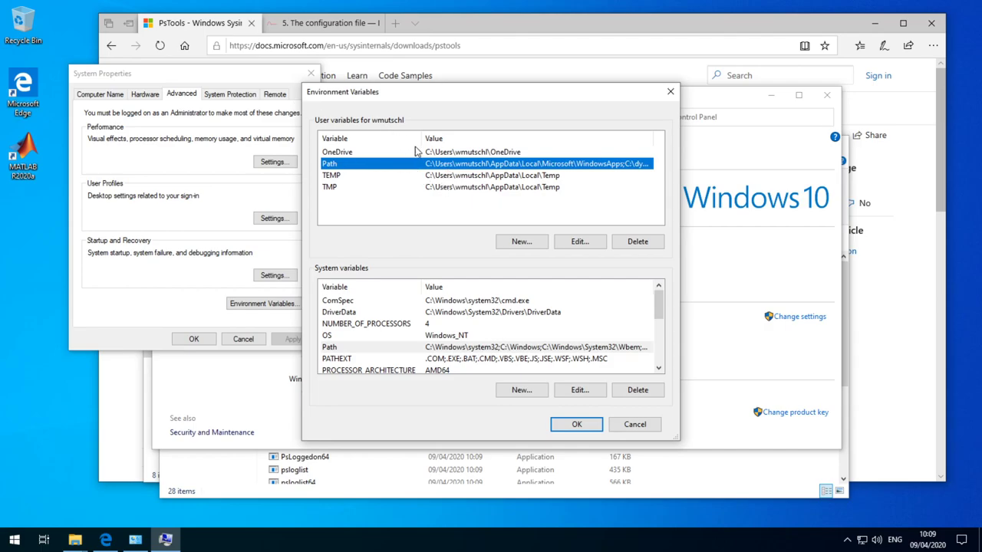
- Remove and re-add C:\dynare\PSTools in the user Path, confirming and closing all dialogs
click(579, 241)
click(392, 158)
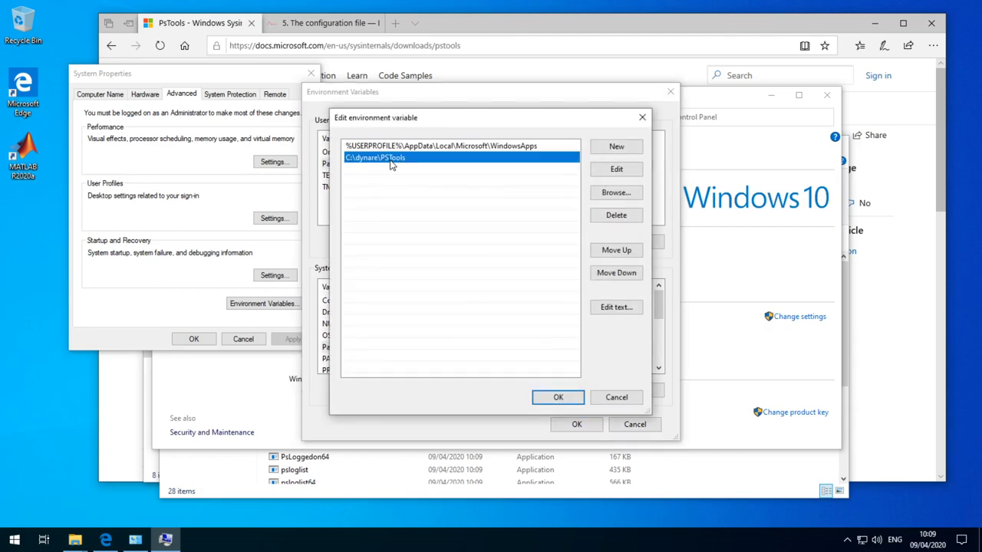
click(618, 216)
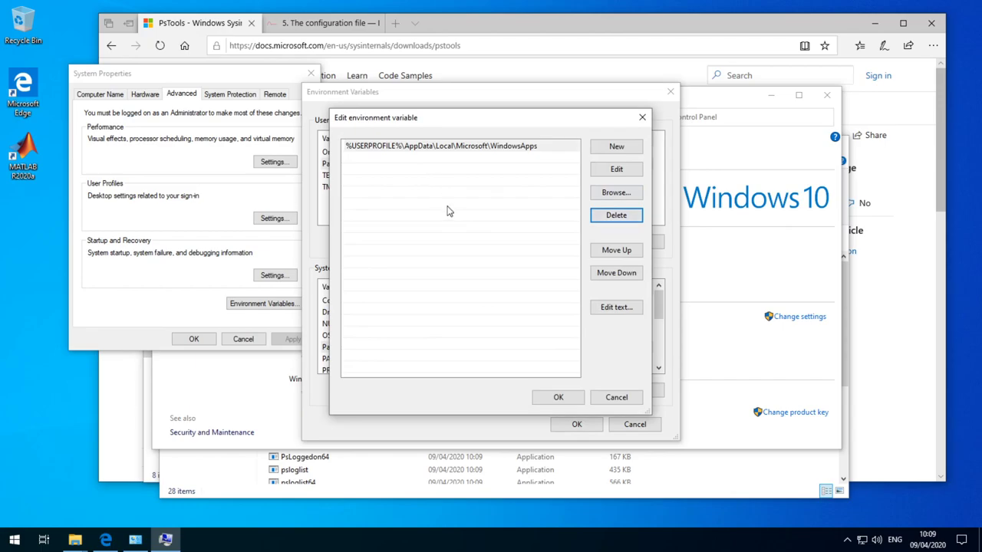
click(632, 153)
text(C:\dy)
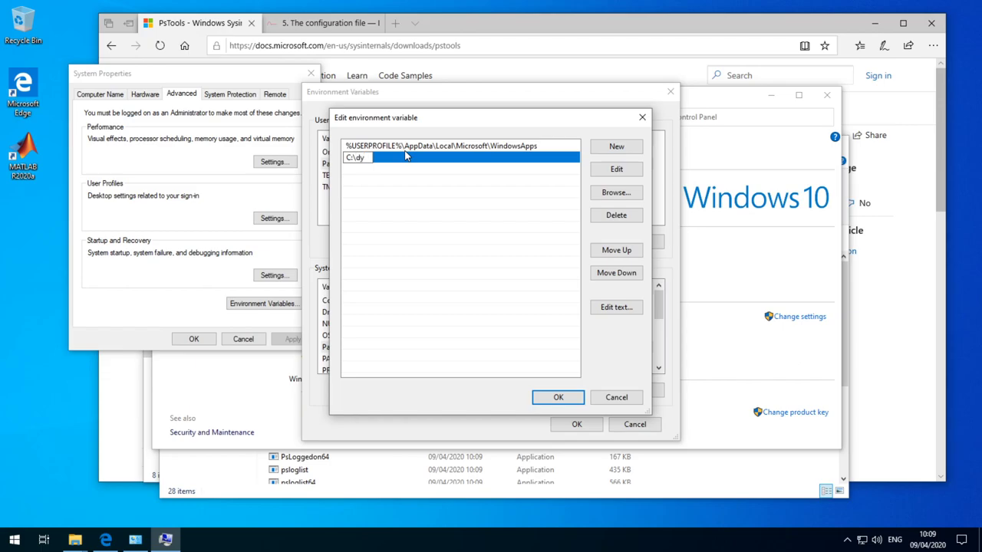
text(nare)
text(PST)
text(ls)
key(Return)
click(557, 398)
click(574, 424)
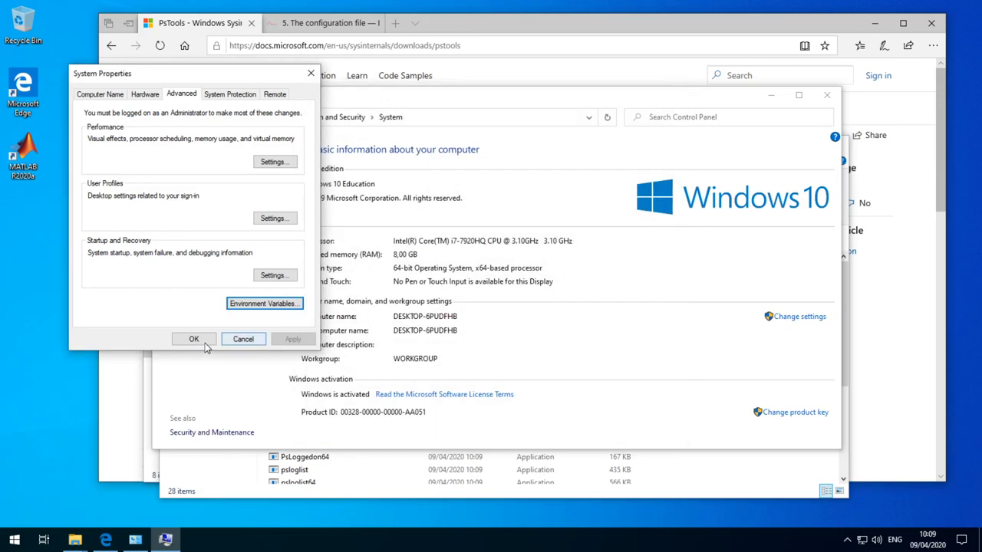
click(193, 340)
click(826, 95)
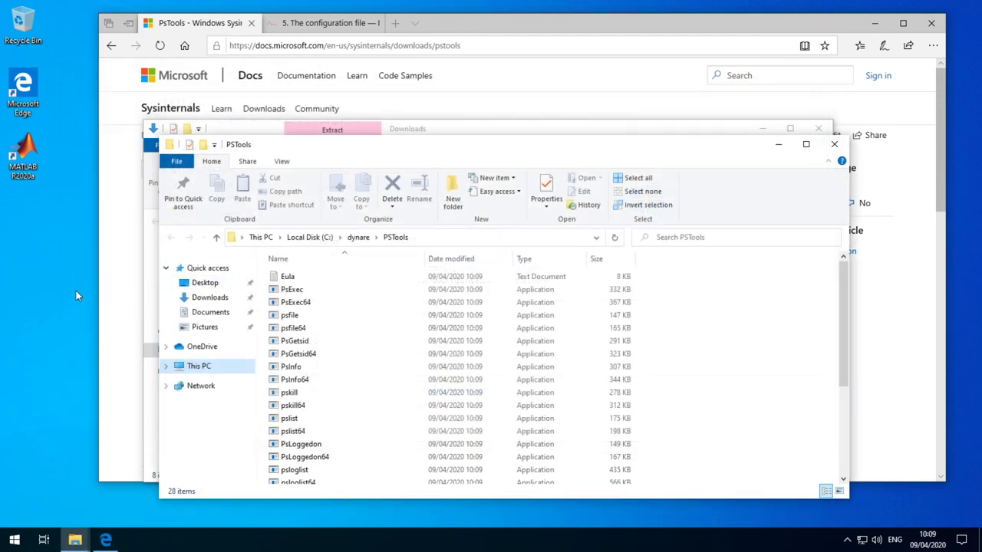
- Launch Command Prompt and run psexec, accepting its license to test the new Path
key(super)
key(super)
key(super)
text(cmd)
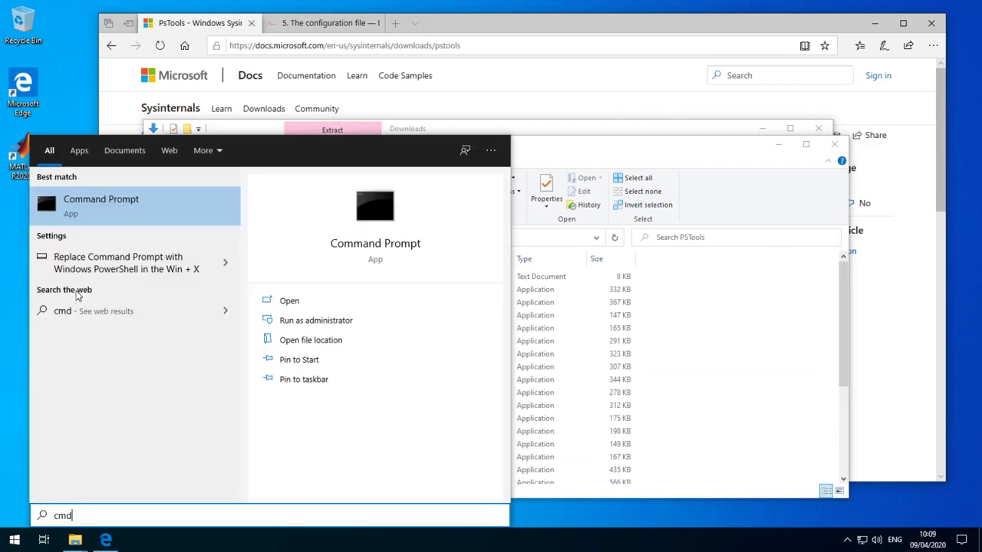
key(Return)
text(ps)
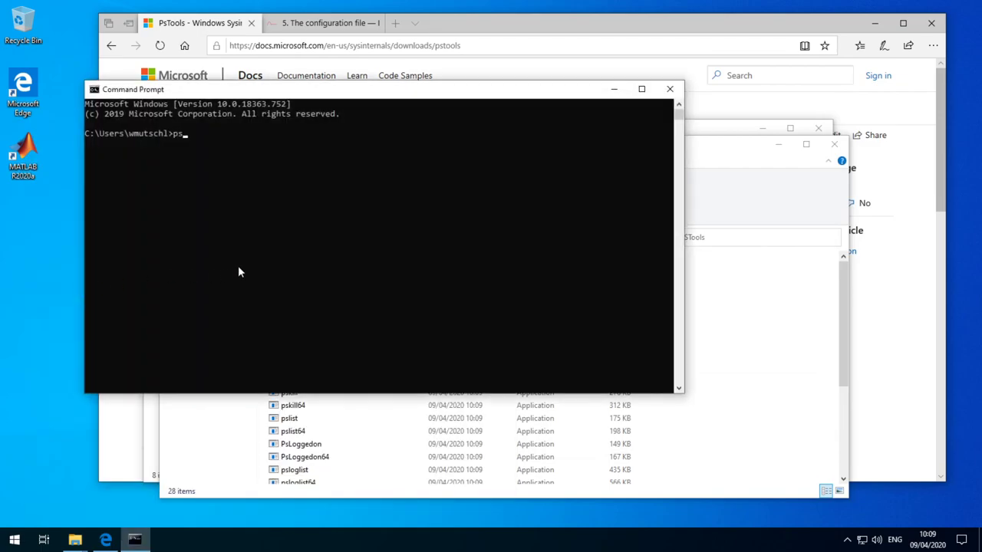
text(exec)
key(Return)
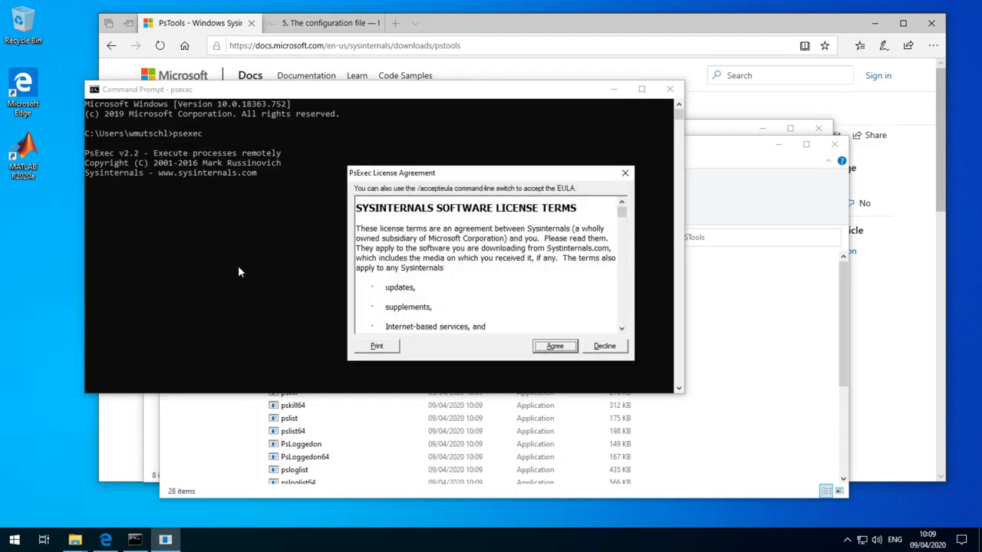
click(554, 347)
text(ps)
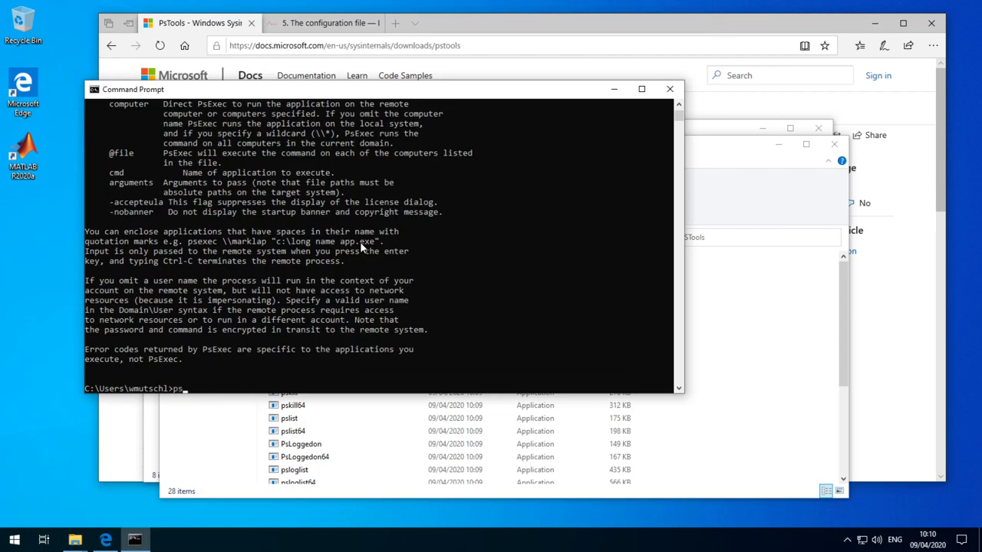
- Run psinfo, accept its license, check the 'Processors: 4' line, then exit the console
text(info)
key(Return)
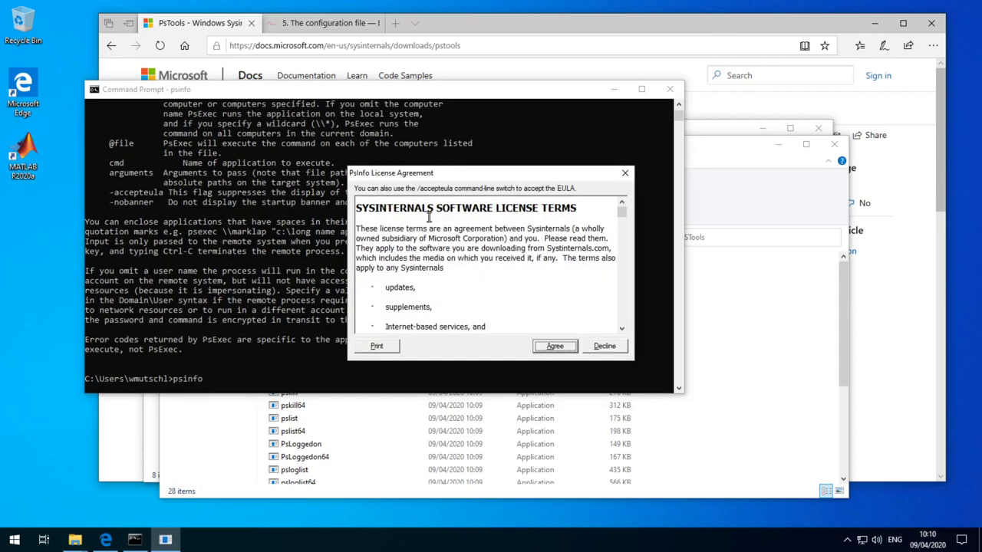
click(554, 346)
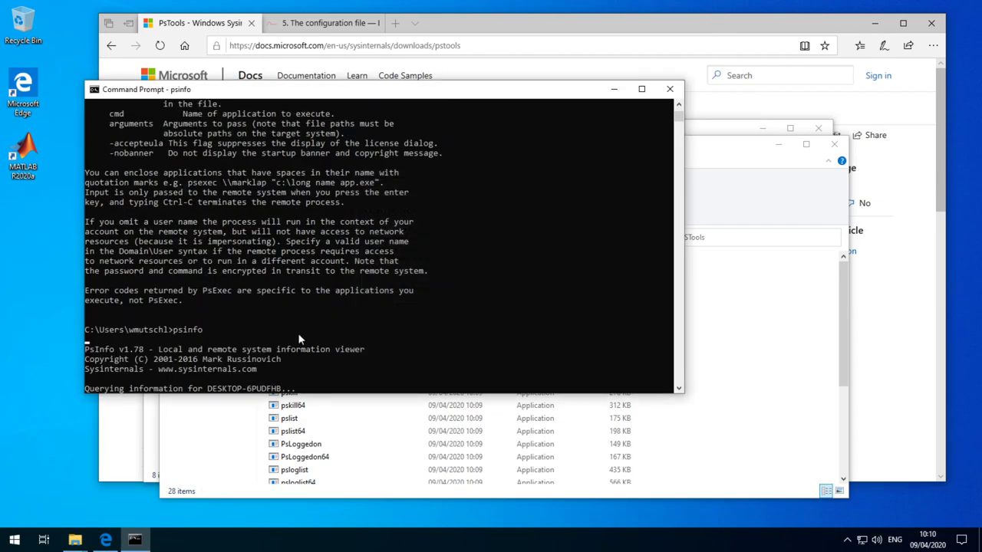
drag(230, 330, 85, 329)
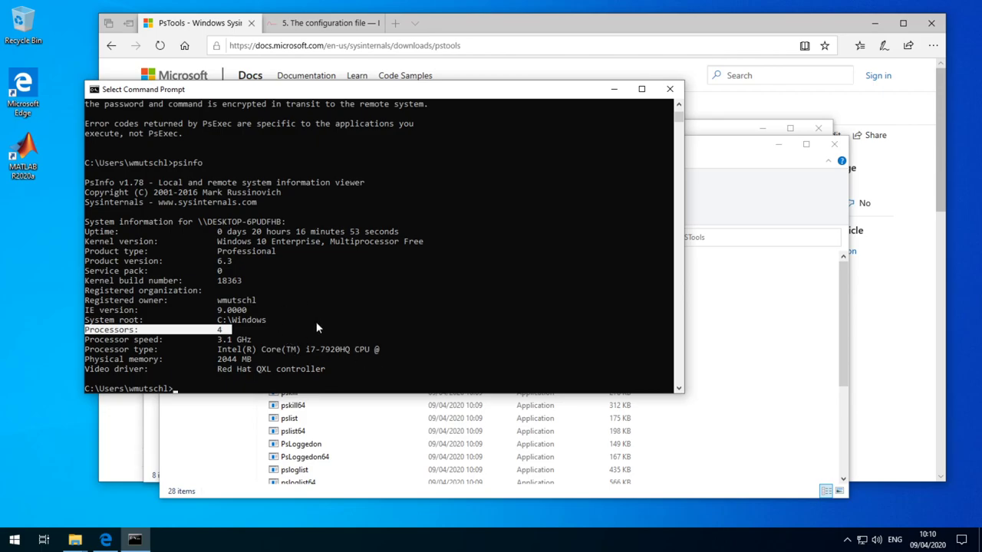
click(317, 323)
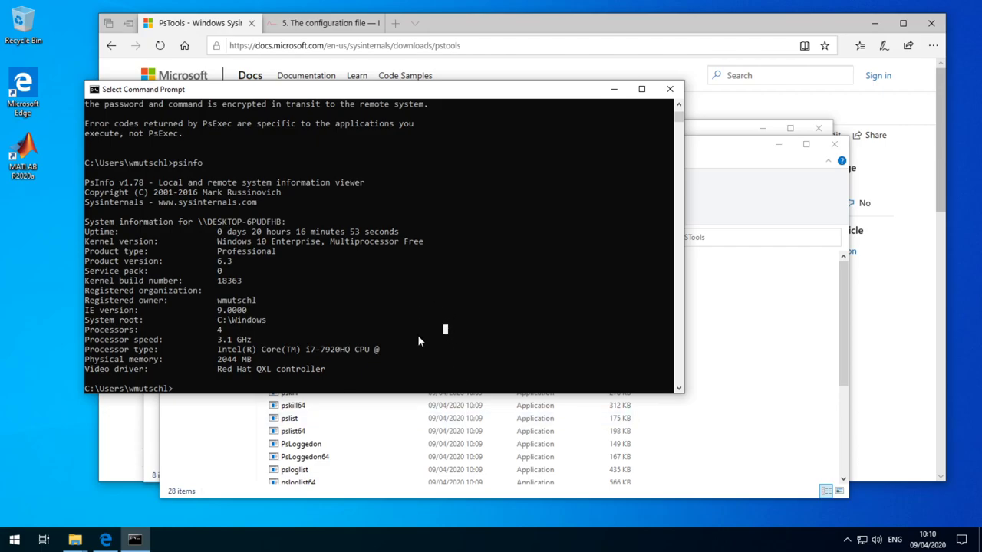
text(exit)
key(Return)
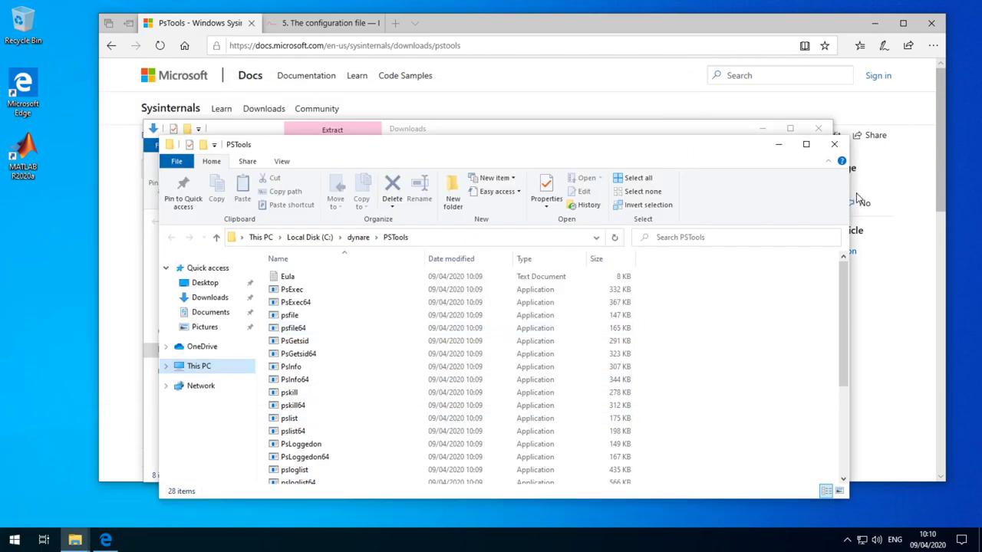
- Close both Explorer windows and bring up the Dynare manual's '5. The configuration file' page
click(838, 150)
click(820, 129)
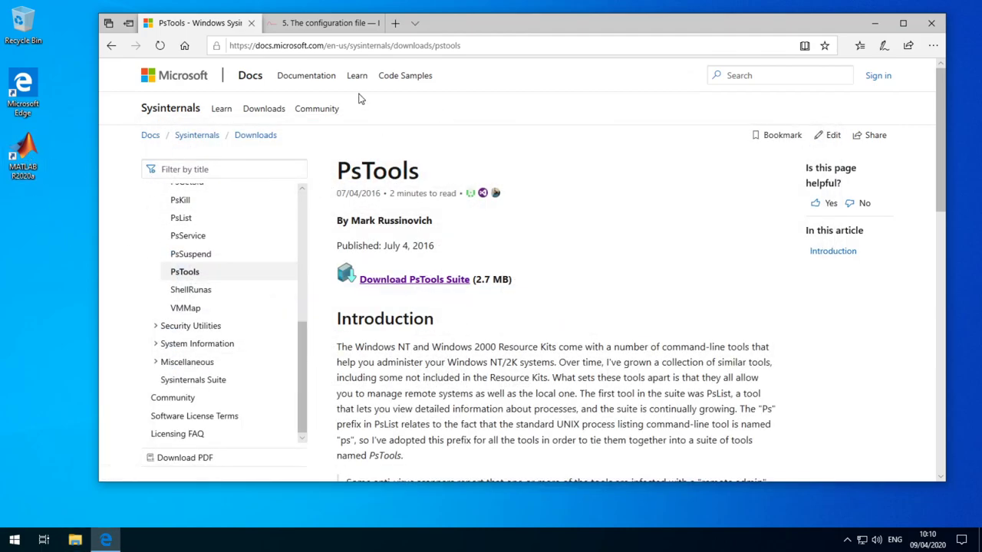
click(344, 33)
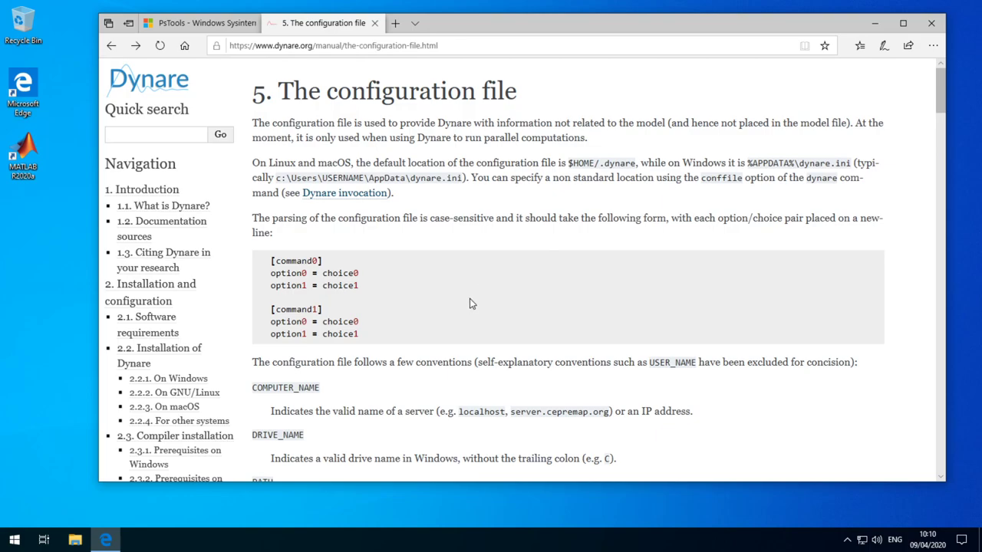
- Scroll the configuration file page down to the [node] options like RemoteDirectory and OperatingSystem
scroll(563, 333, down, 3)
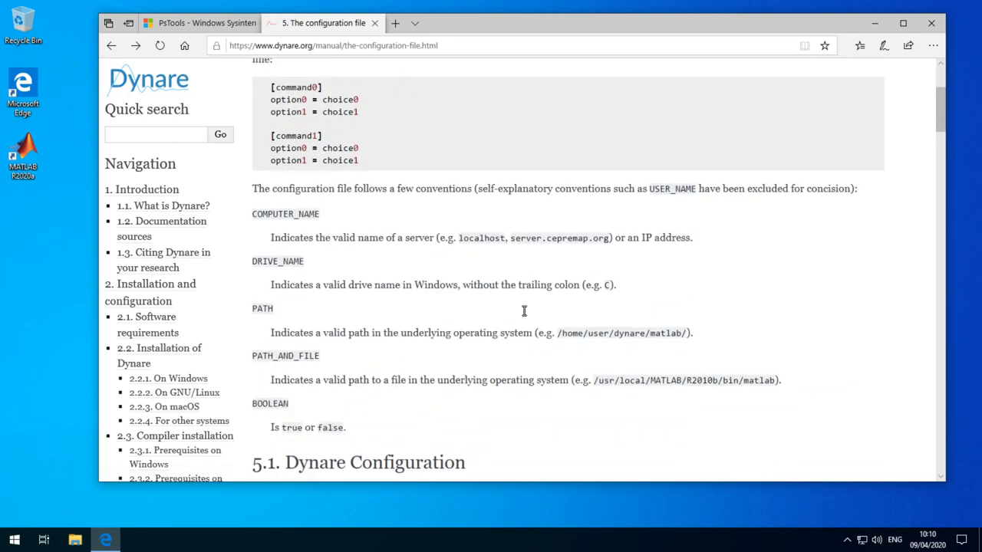
scroll(322, 243, down, 1)
scroll(340, 254, down, 2)
scroll(340, 254, down, 2)
scroll(345, 265, down, 2)
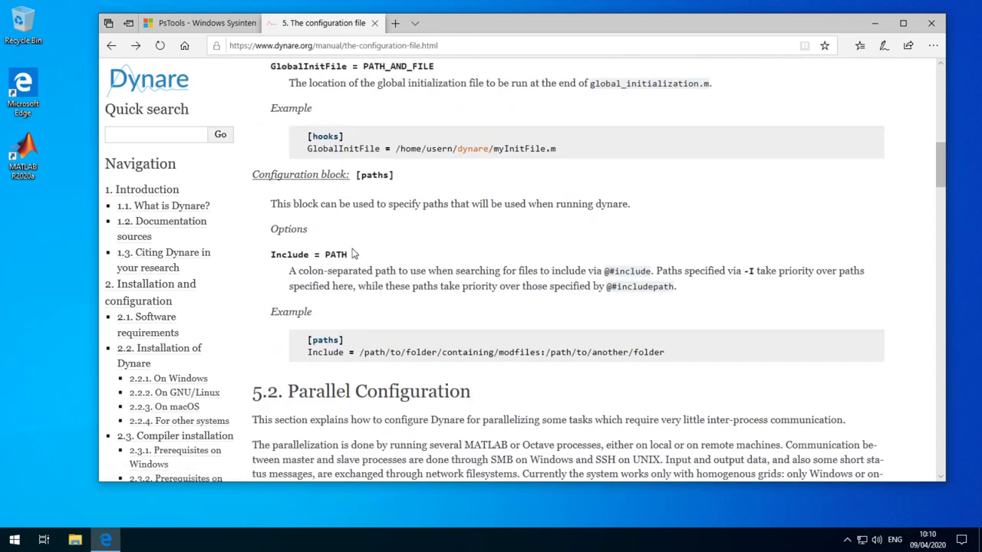
scroll(353, 280, down, 3)
scroll(365, 298, down, 2)
scroll(365, 298, down, 3)
scroll(365, 297, down, 2)
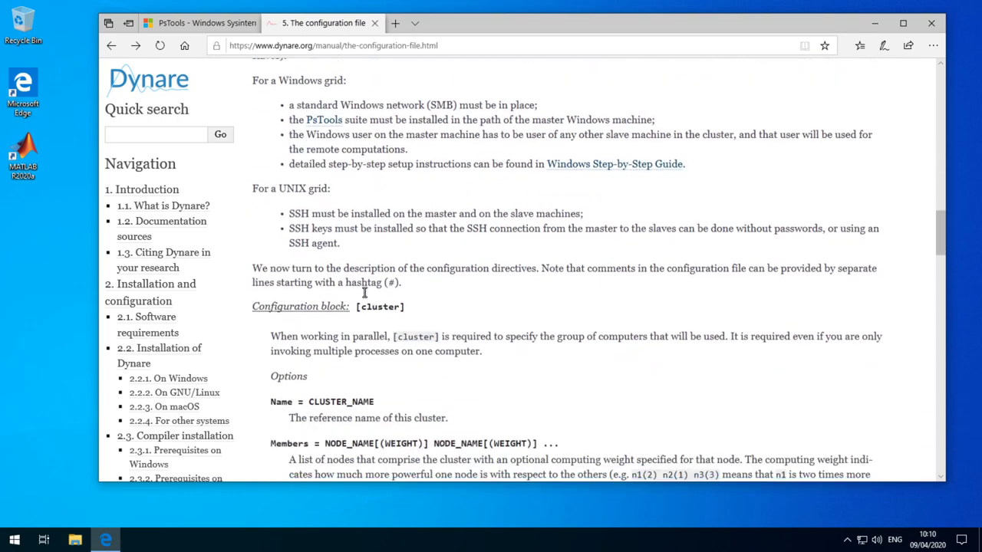
scroll(365, 297, down, 1)
scroll(397, 265, down, 1)
scroll(396, 265, down, 1)
scroll(399, 266, down, 2)
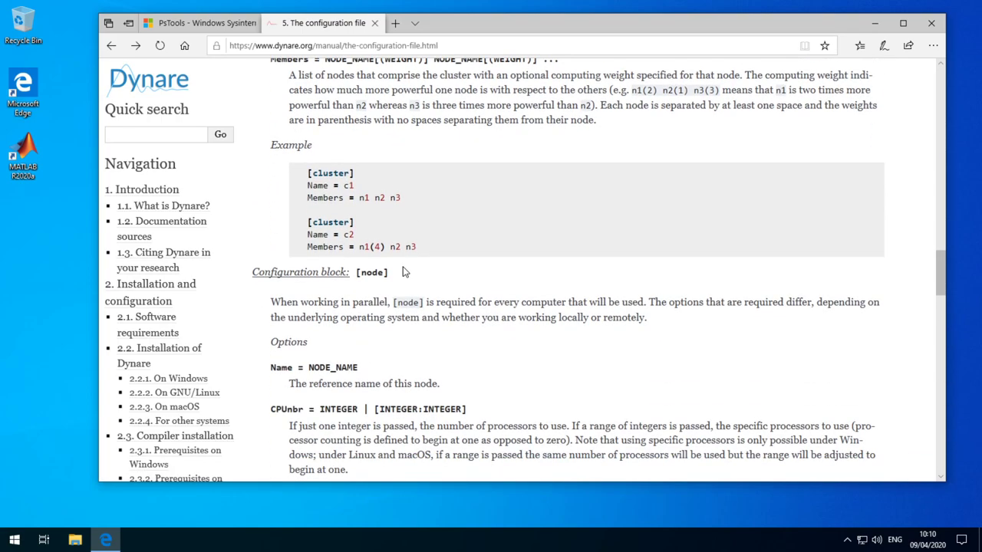
scroll(403, 267, down, 1)
scroll(403, 270, up, 1)
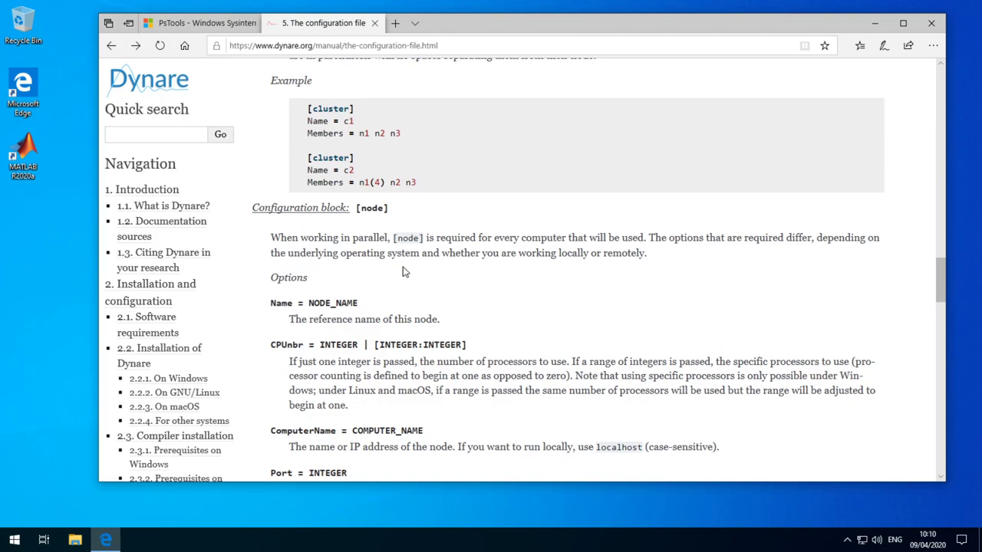
scroll(435, 299, down, 3)
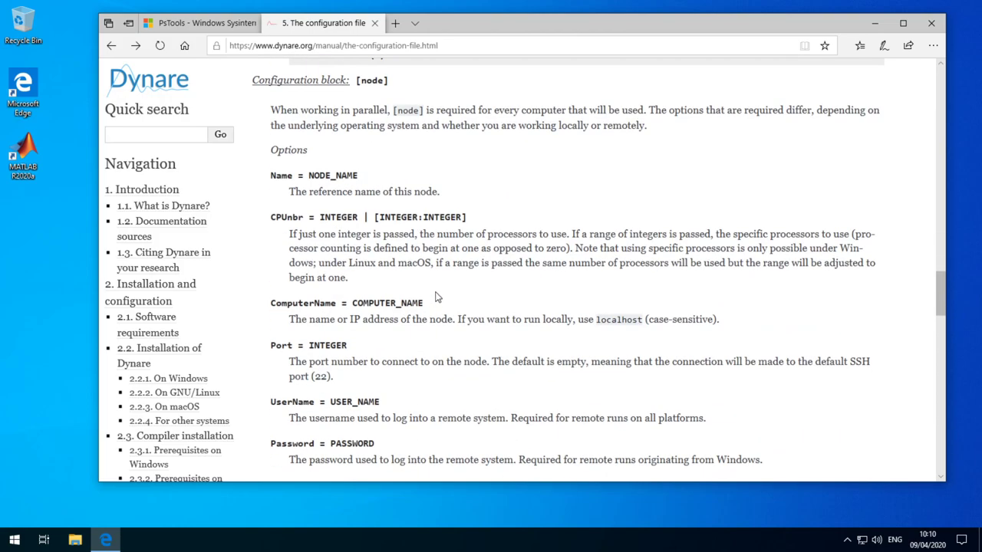
scroll(431, 281, down, 3)
scroll(422, 280, down, 4)
scroll(461, 293, down, 2)
scroll(461, 293, down, 2)
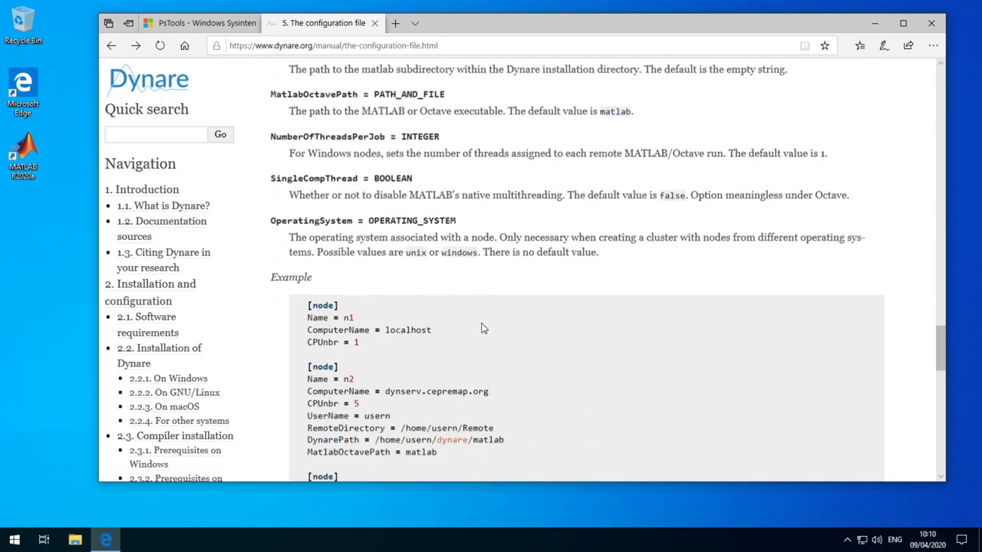
scroll(481, 330, down, 1)
scroll(480, 333, up, 6)
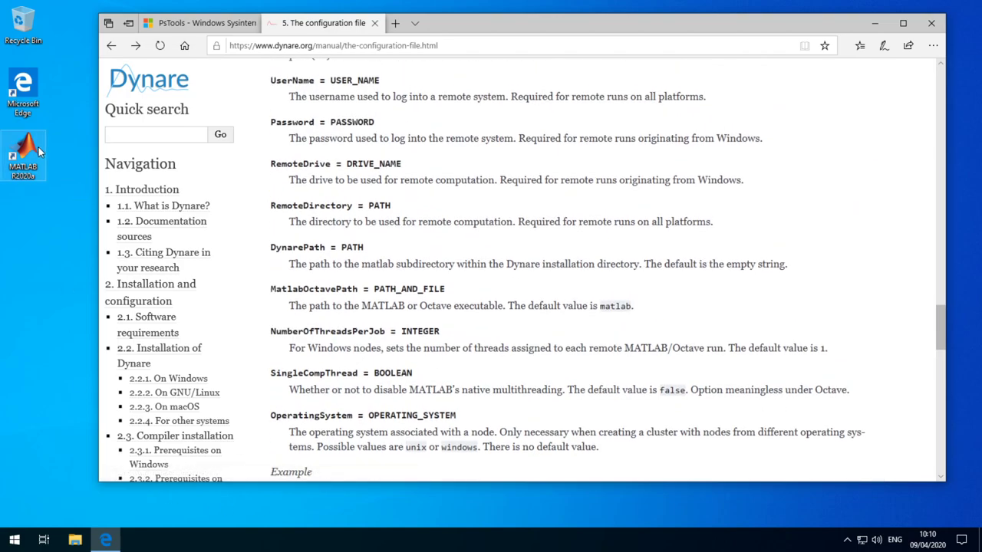
- Start MATLAB R2020a and set its current folder to Documents\parallel example
click(38, 149)
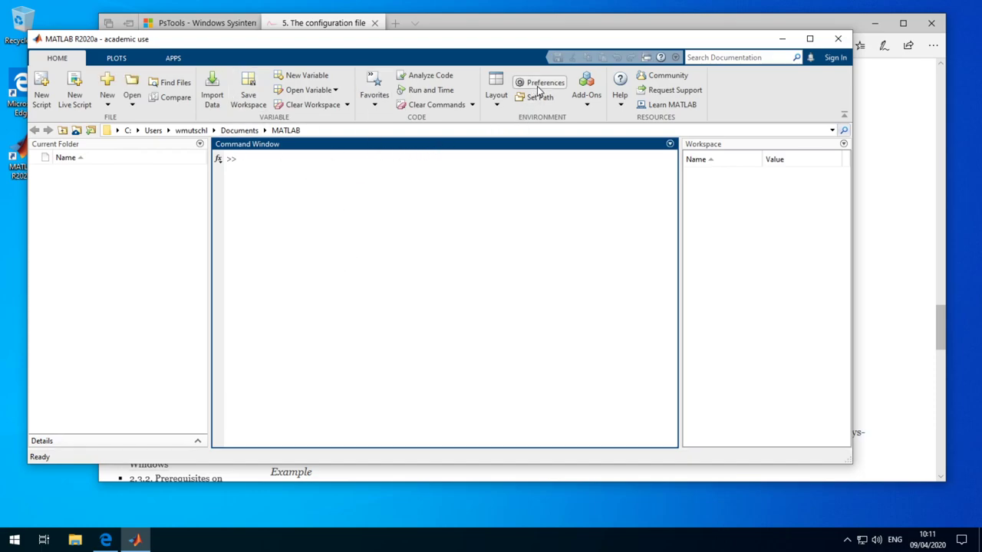
click(248, 132)
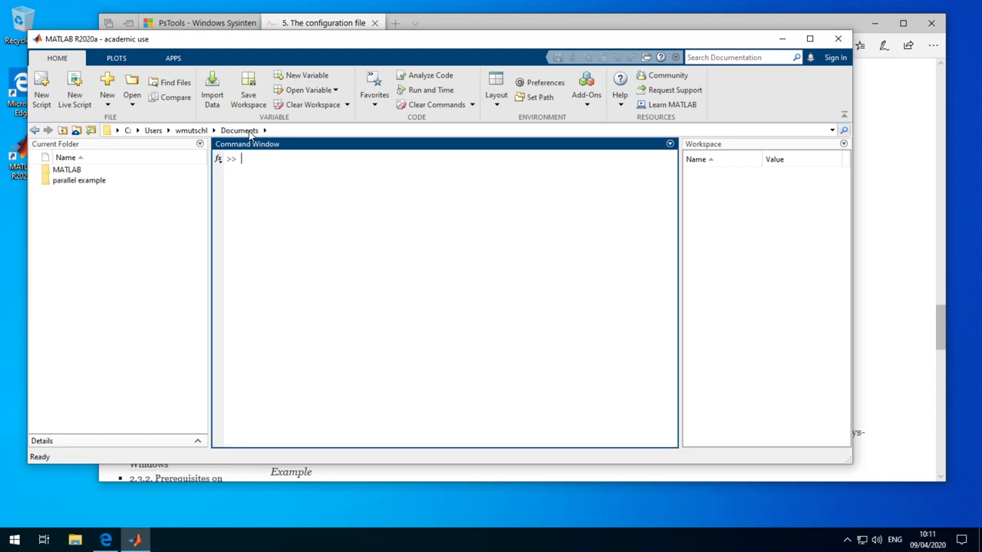
click(86, 184)
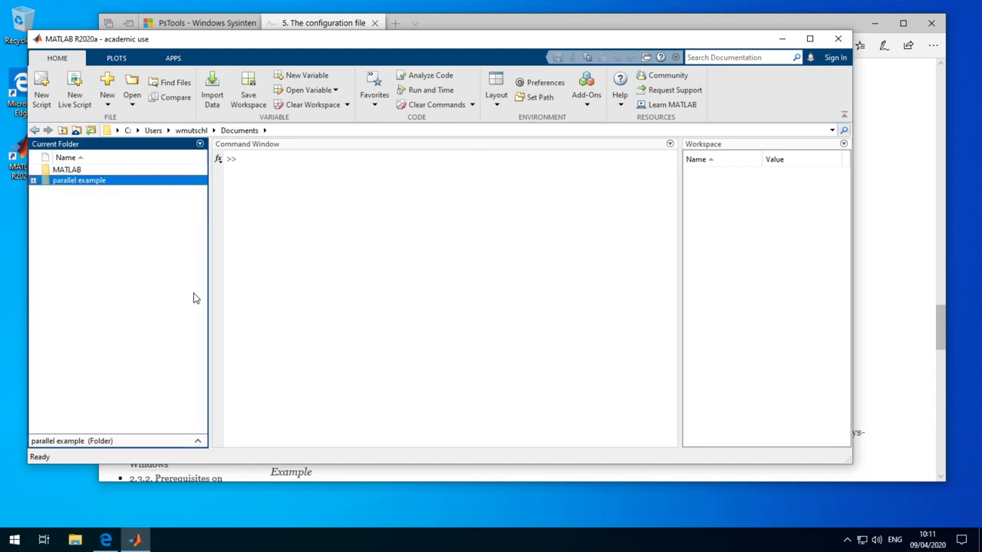
key(Return)
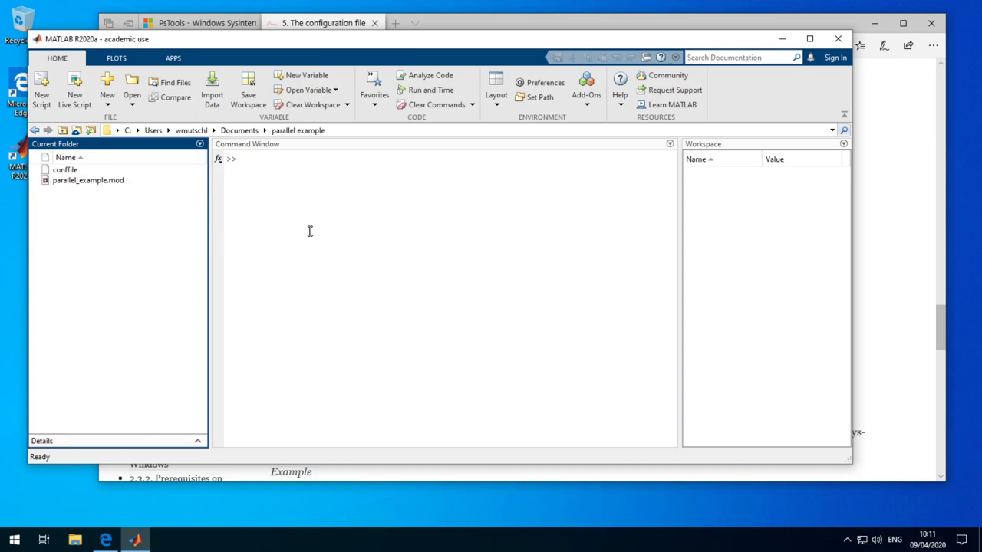
- Add mod as a MATLAB-language extension under Editor/Debugger > Language preferences, then apply
click(539, 82)
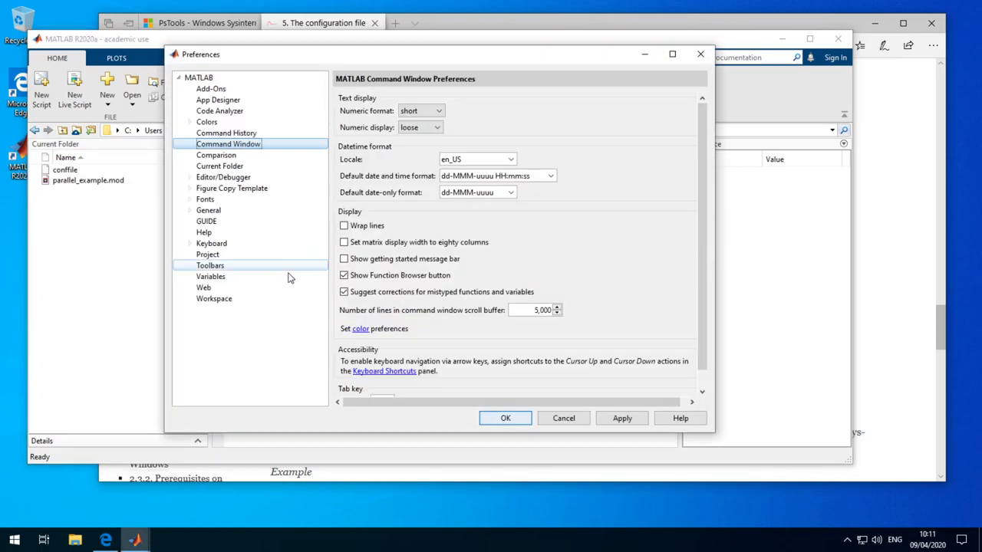
click(250, 176)
click(244, 210)
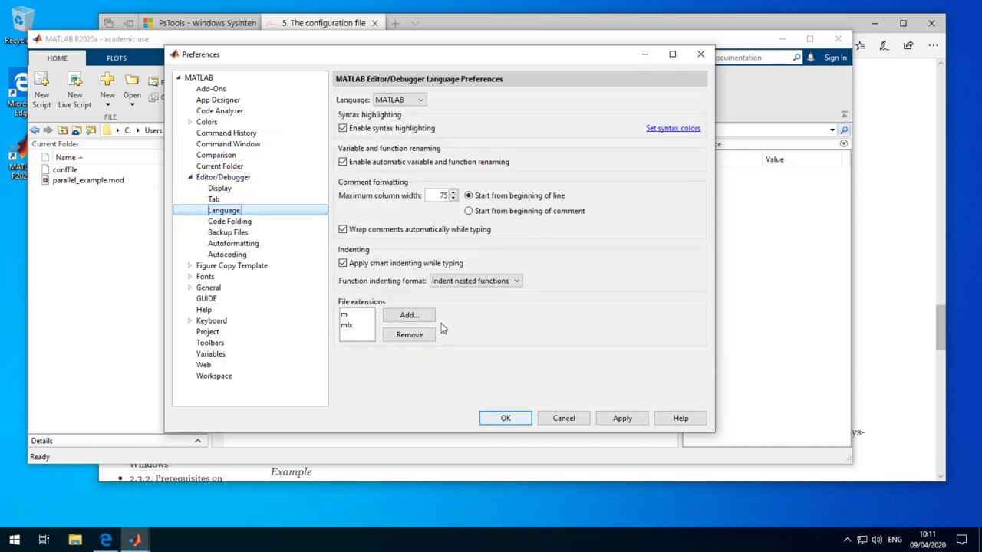
click(418, 320)
text(m)
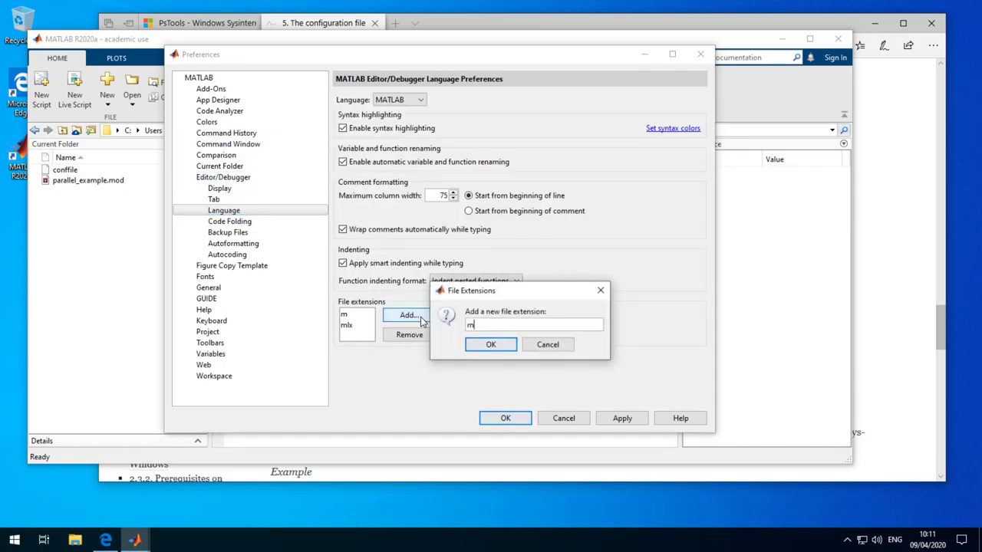
text(od)
click(478, 342)
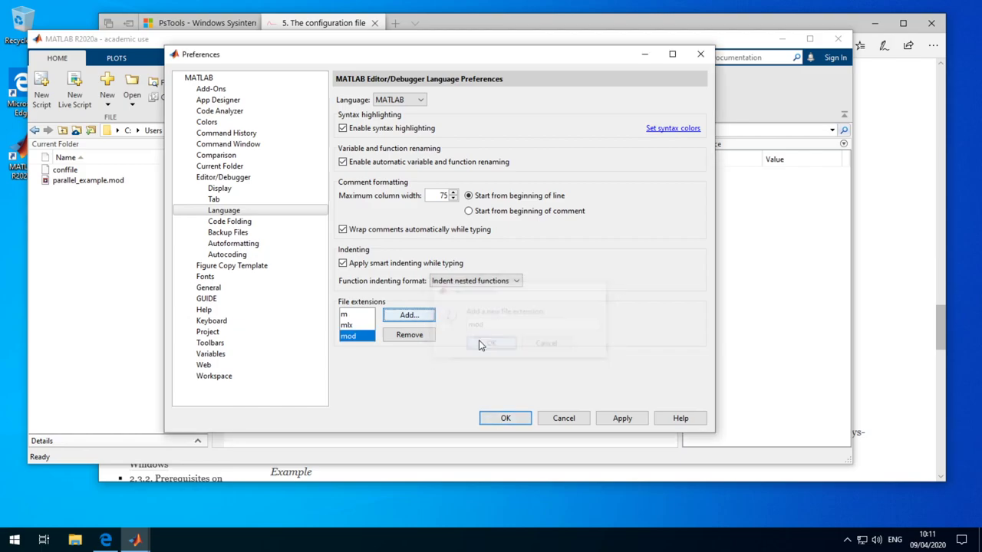
click(622, 418)
click(505, 418)
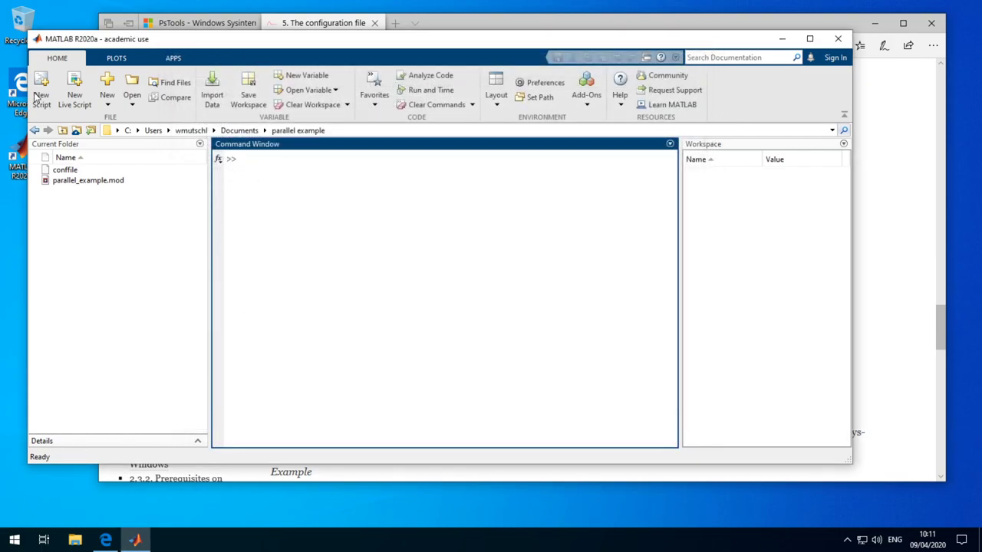
right_click(68, 181)
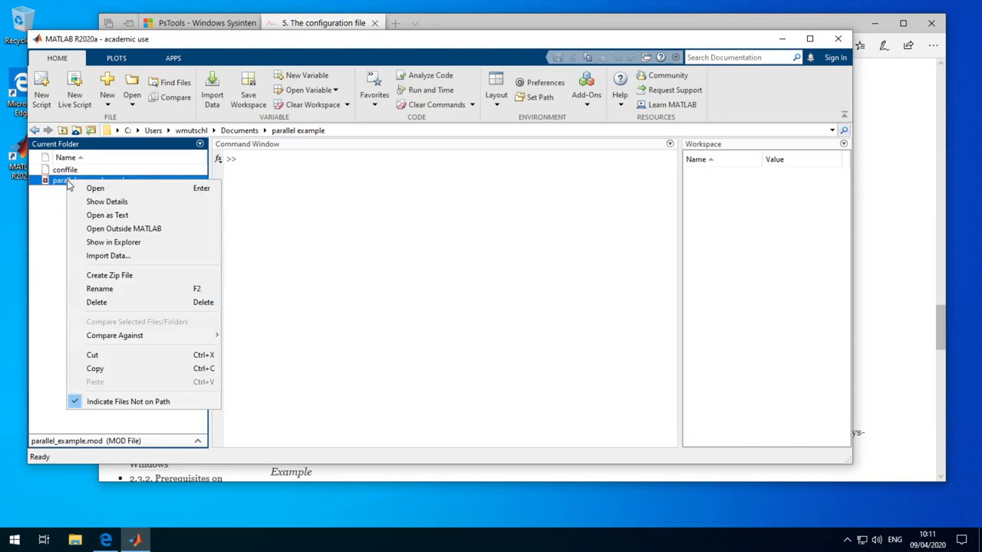
click(129, 199)
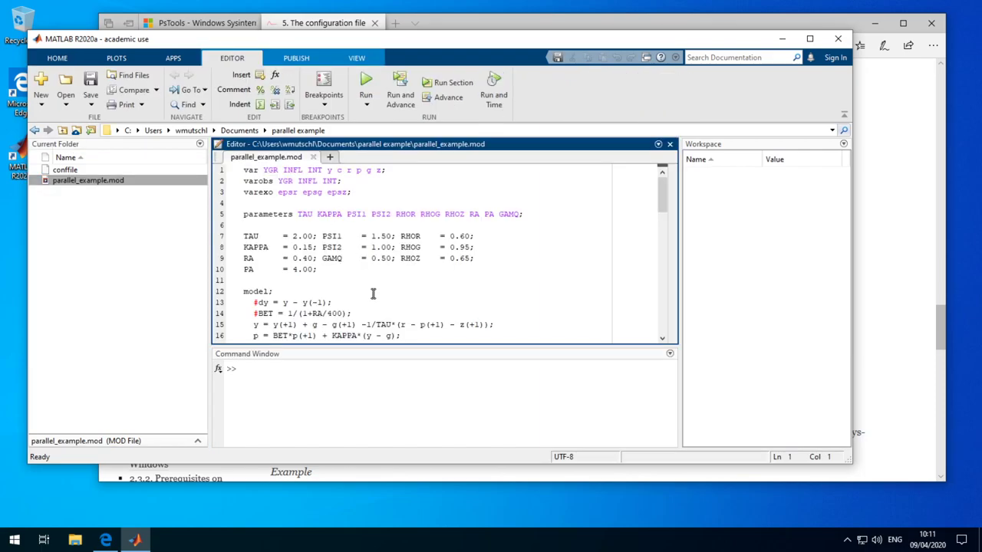
scroll(374, 293, down, 2)
scroll(373, 293, down, 4)
scroll(373, 293, down, 3)
scroll(374, 293, down, 3)
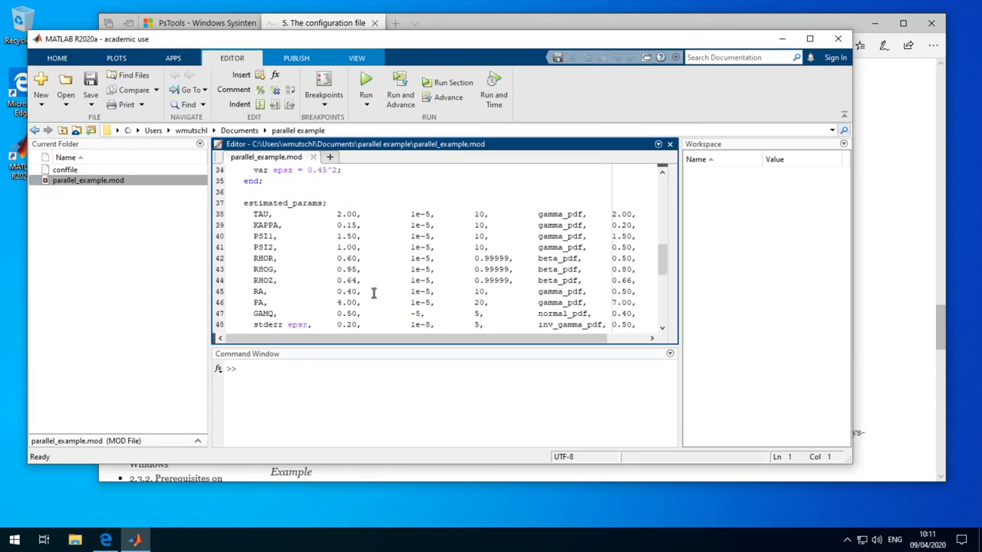
scroll(373, 293, down, 3)
scroll(374, 293, down, 2)
scroll(374, 293, down, 1)
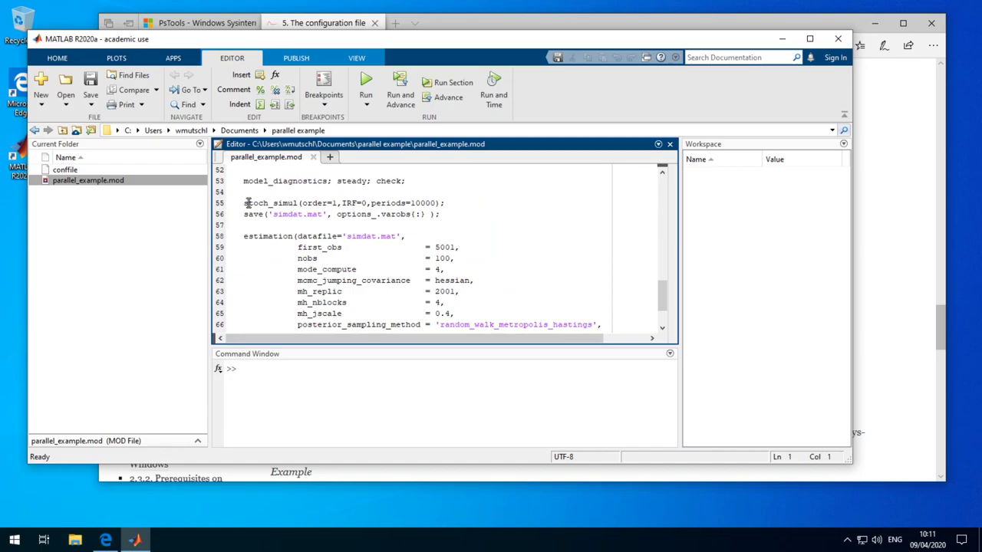
drag(245, 202, 246, 225)
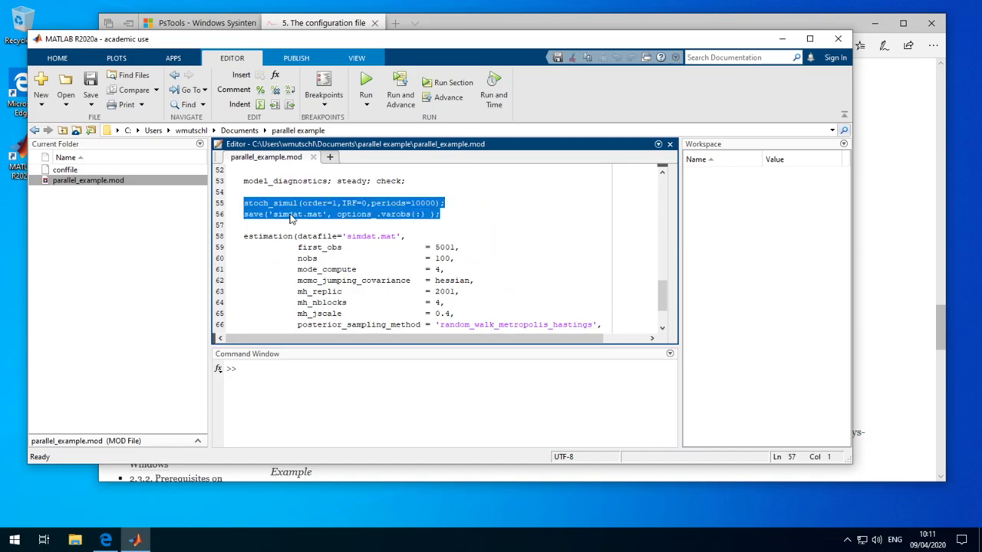
scroll(343, 261, down, 1)
scroll(300, 203, down, 1)
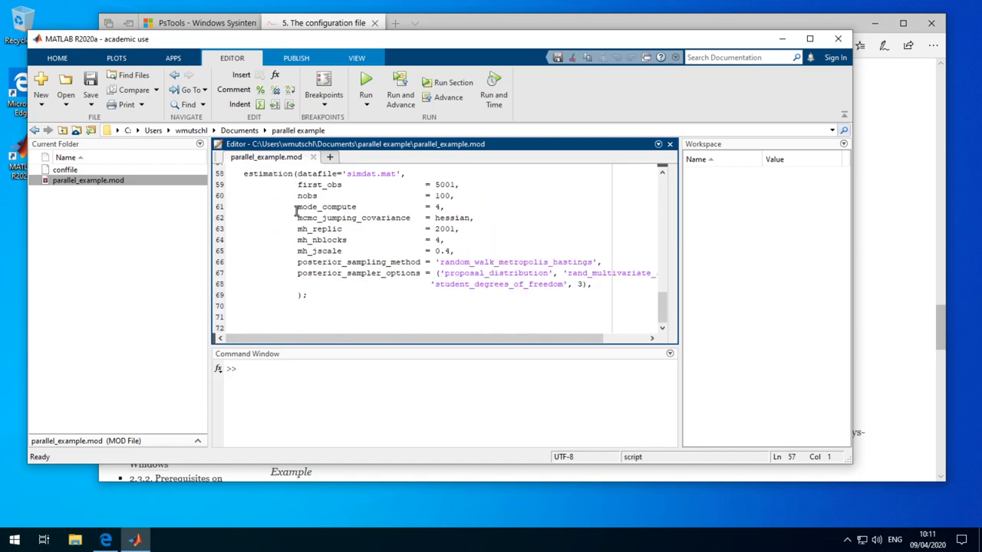
drag(456, 195, 311, 184)
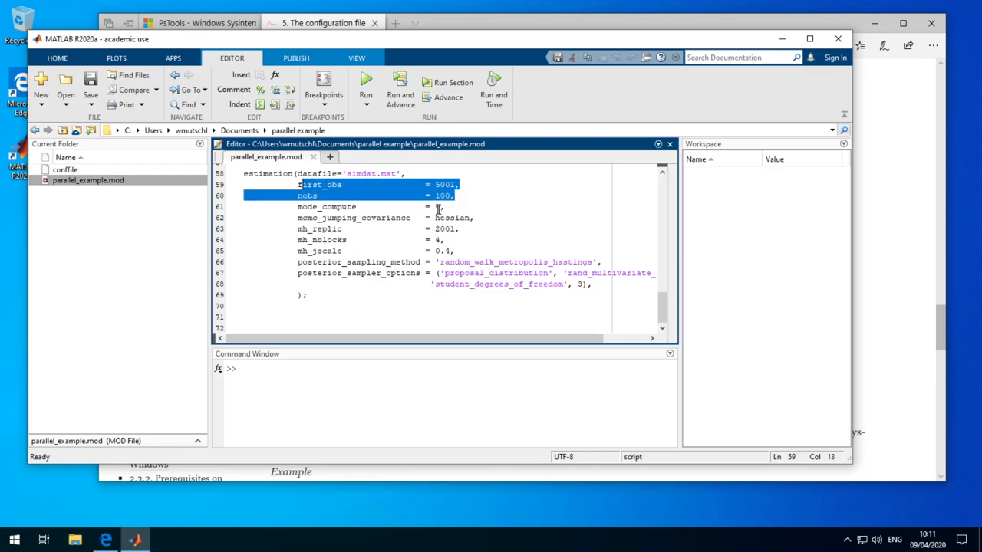
double_click(438, 207)
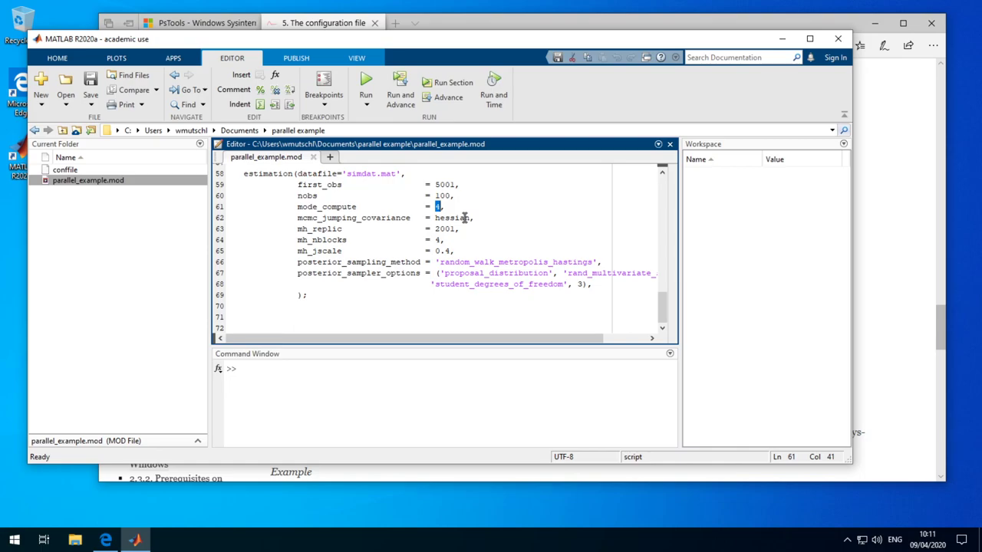
double_click(466, 218)
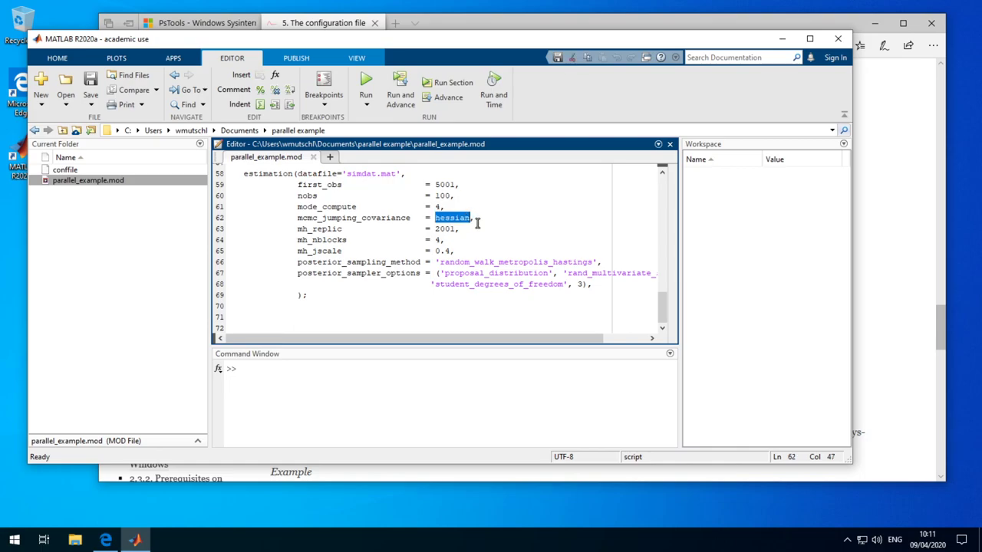
drag(466, 231, 438, 231)
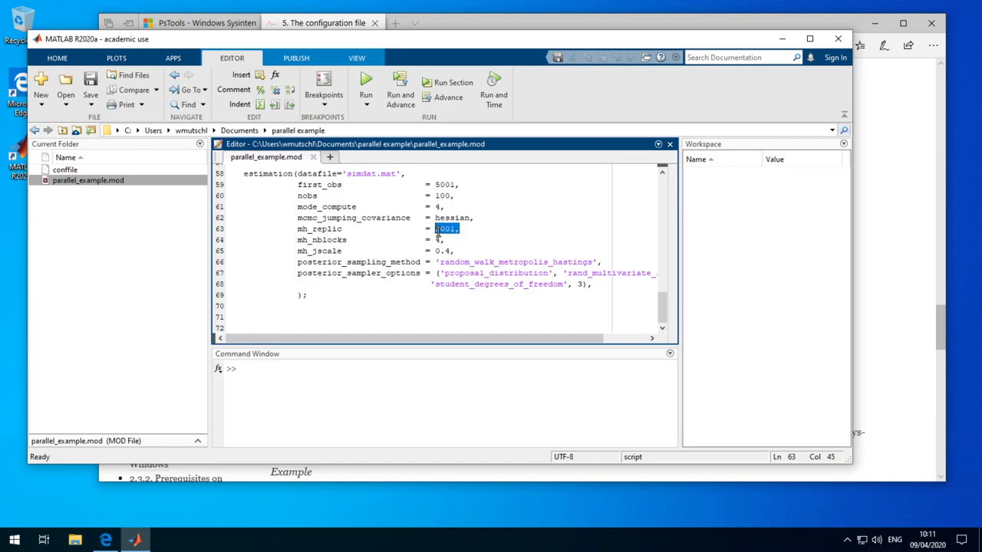
click(463, 229)
click(464, 252)
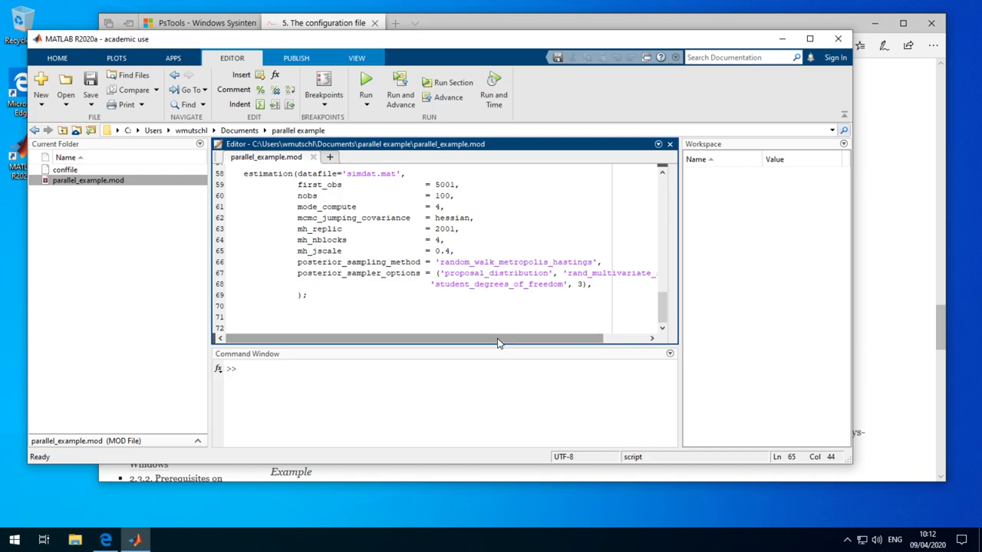
drag(497, 340, 520, 342)
double_click(459, 263)
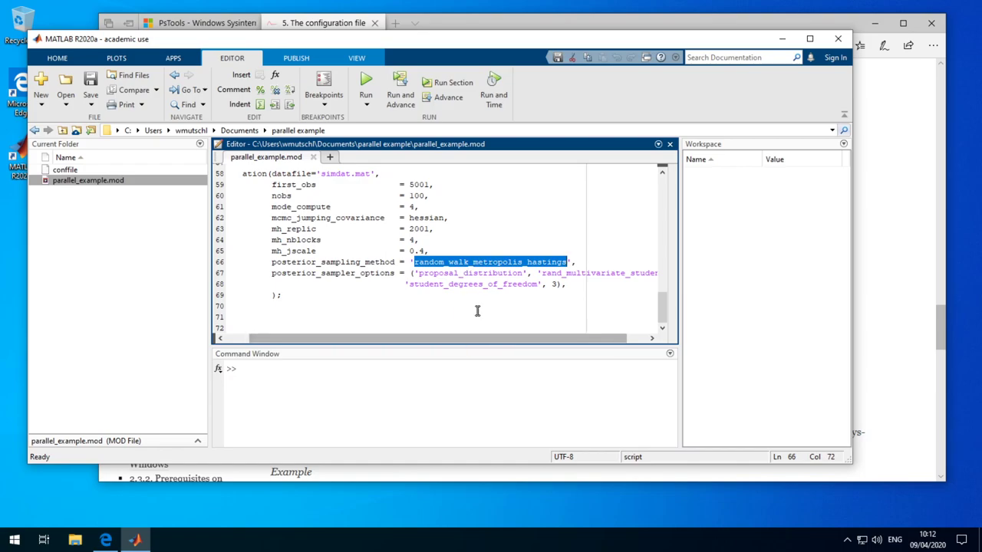
double_click(575, 273)
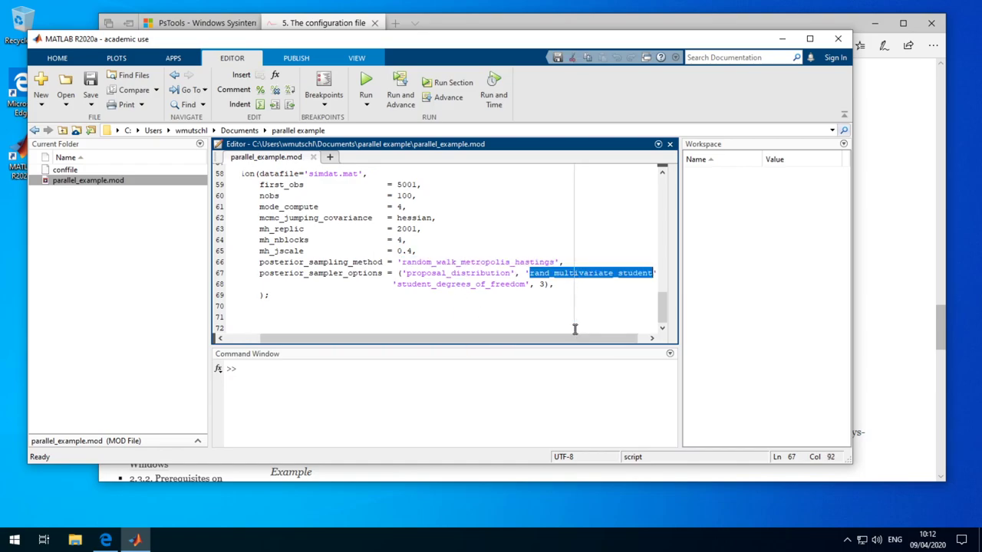
drag(571, 339, 581, 339)
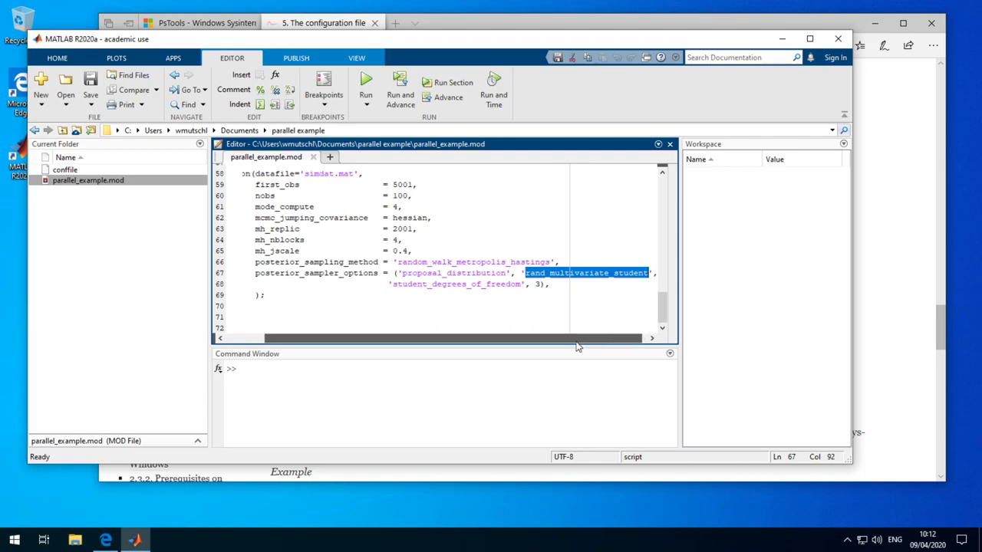
drag(599, 343, 535, 345)
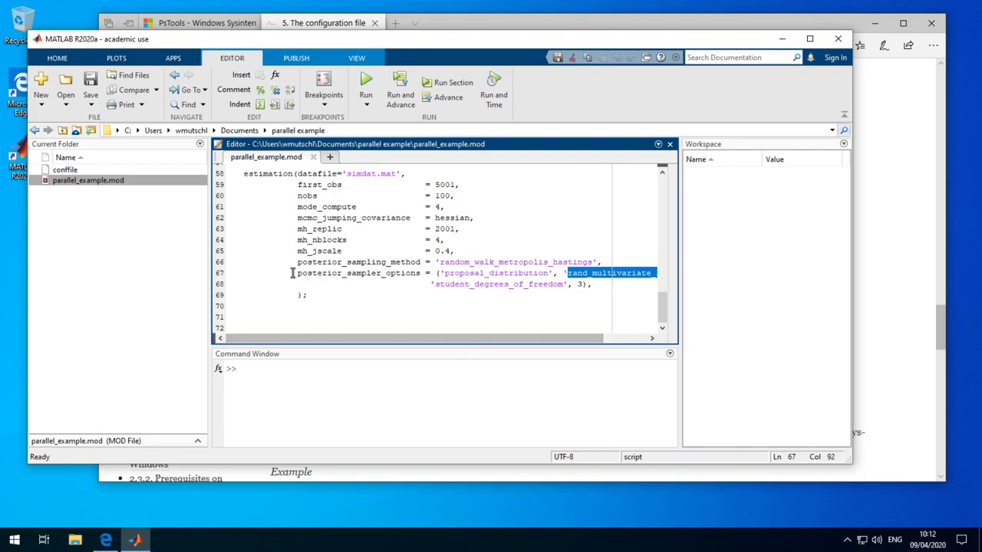
click(303, 404)
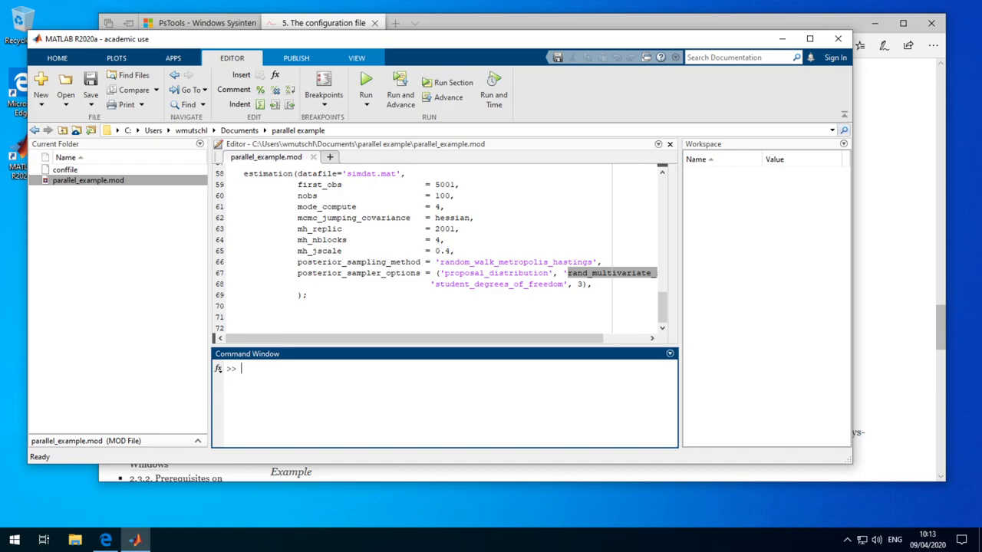
- Rename conffile to myconf and open it in the editor
click(90, 172)
text(m)
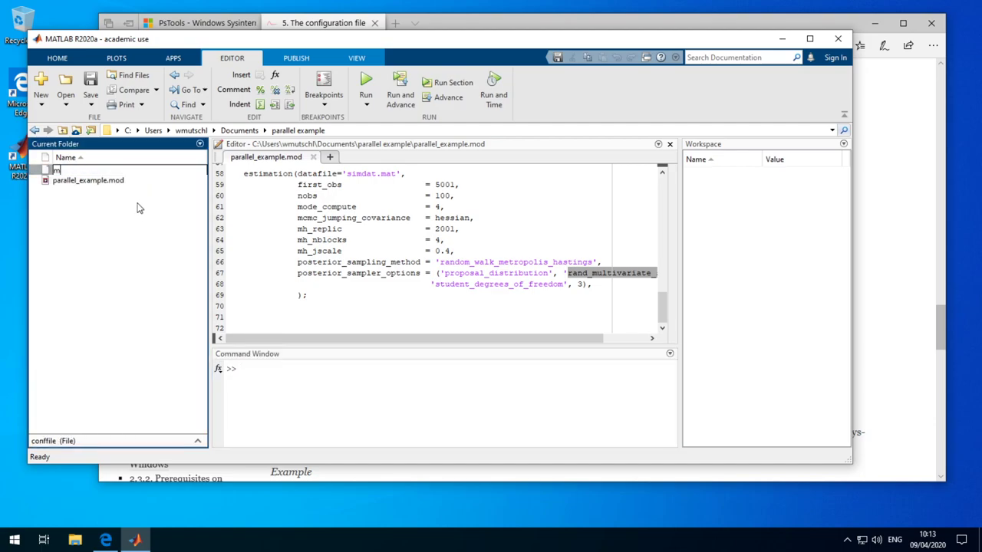
text(yconf)
key(Return)
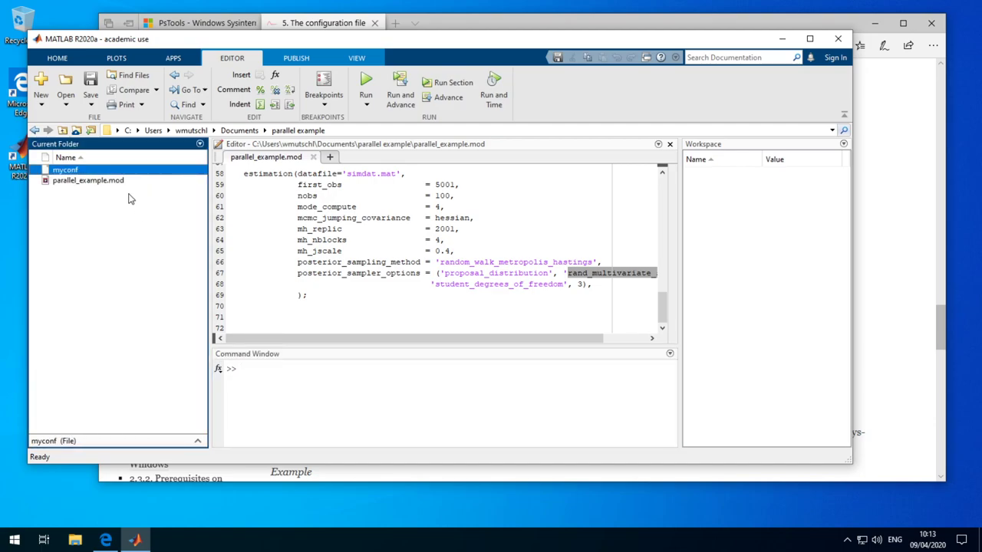
drag(125, 172, 400, 222)
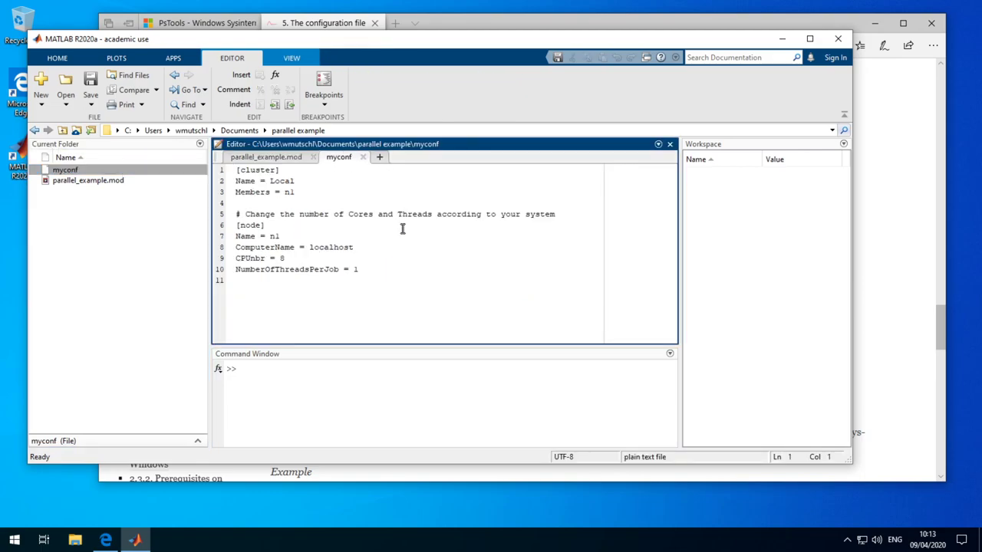
- Change CPUnbr for node n1 on localhost from 8 to 4 and save myconf
key(shift+Down)
key(shift+Down)
key(shift+Down)
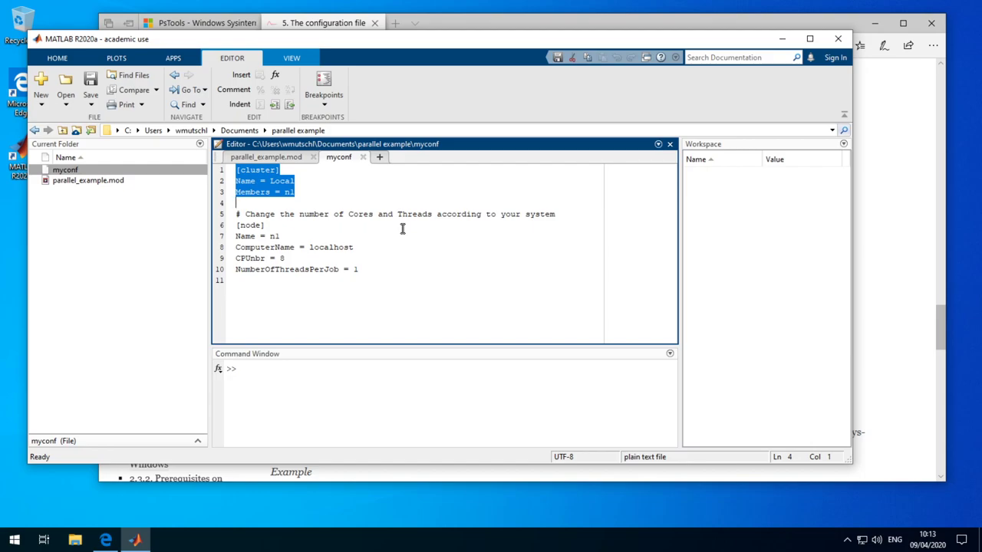
key(Up)
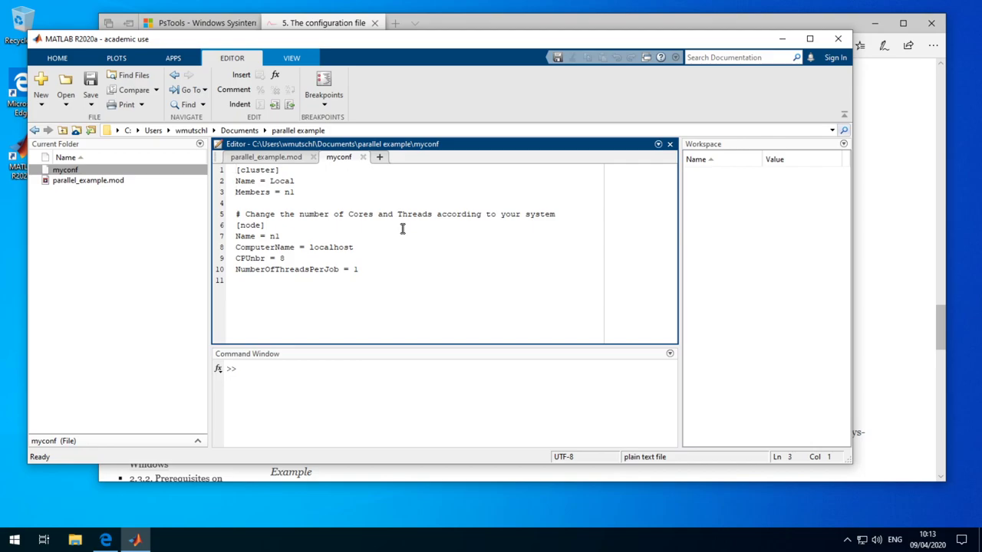
key(Down)
key(Down)
key(Down)
key(shift+Down)
key(shift+Down)
key(shift+Down)
key(shift+Down)
key(shift+Down)
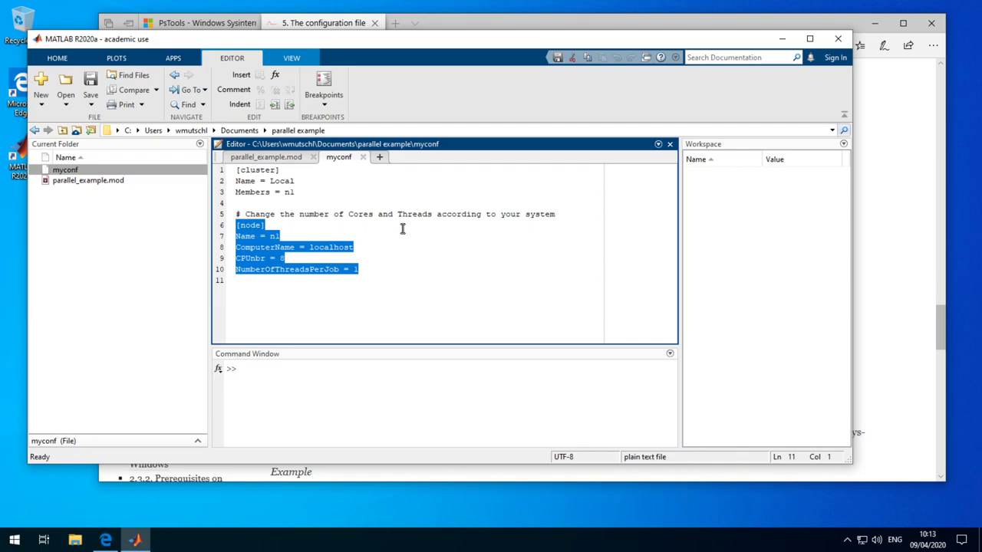
click(399, 249)
double_click(343, 248)
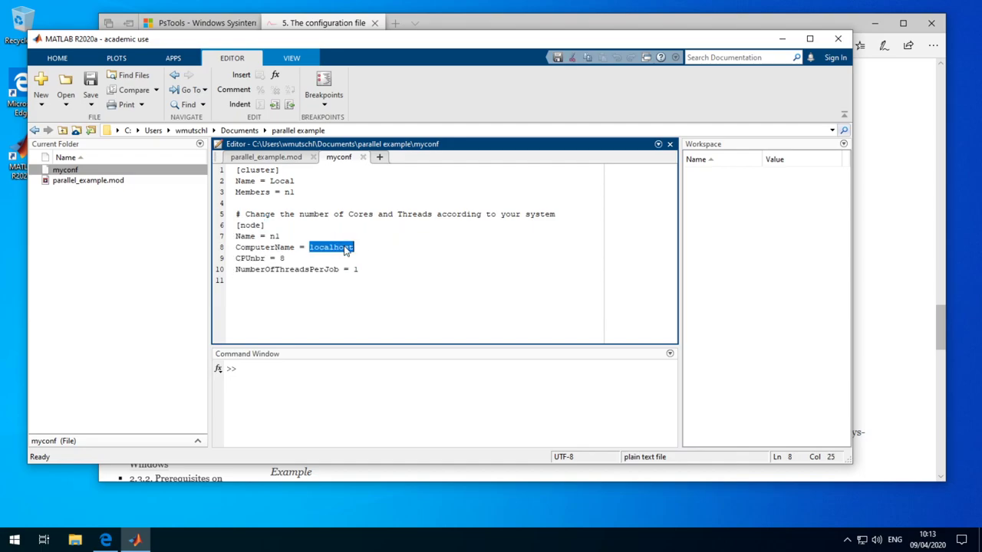
click(381, 248)
click(294, 257)
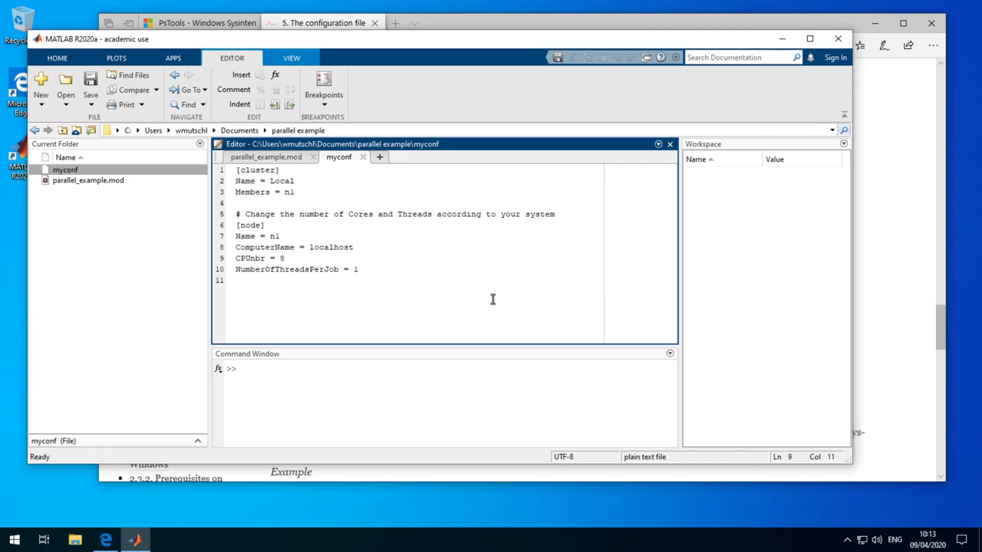
key(BackSpace)
text(4)
key(Down)
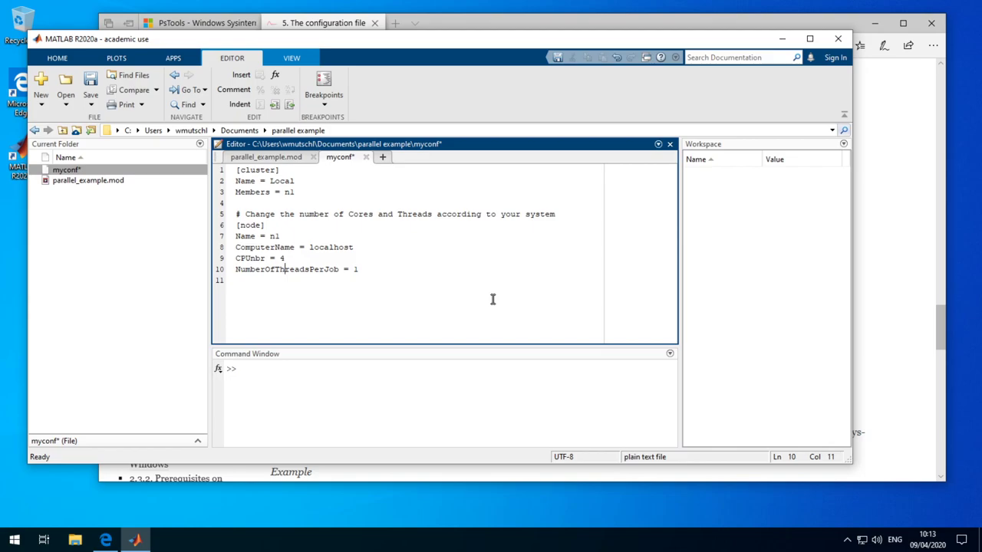
click(91, 82)
- Run 'dynare parallel_example parallel_test conffile=myconf' in the Command Window
click(268, 158)
click(405, 396)
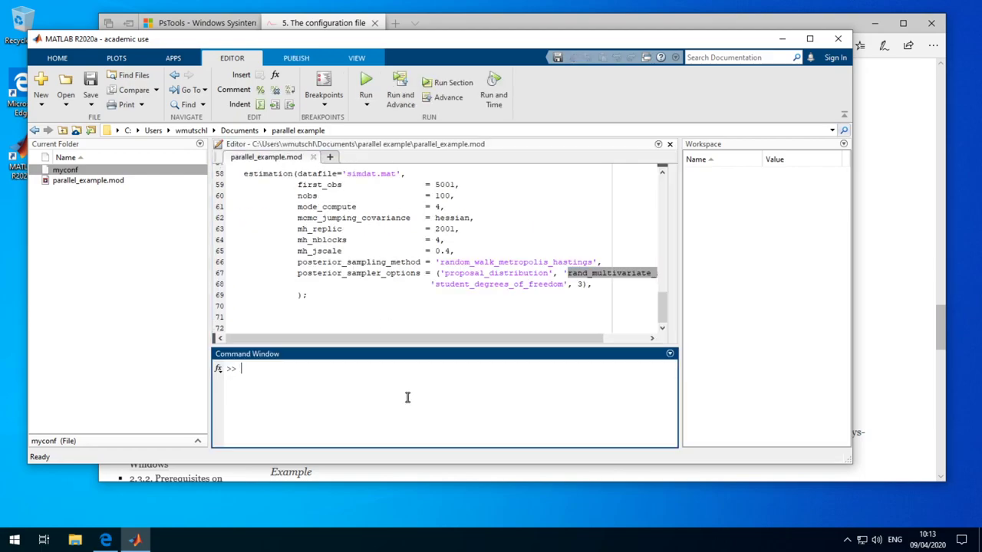
text(dynare para)
text(llel_exa)
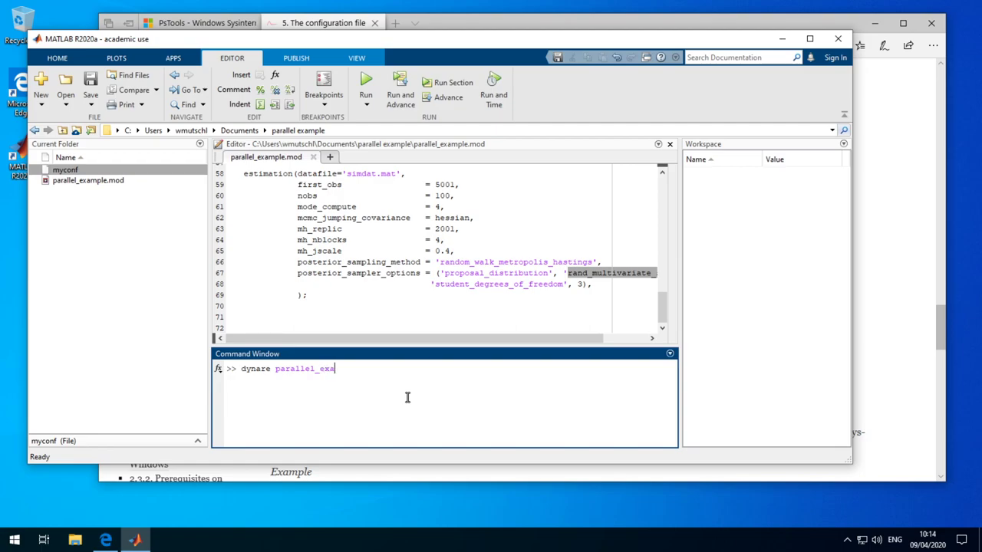
text(mple parallel_test conffil)
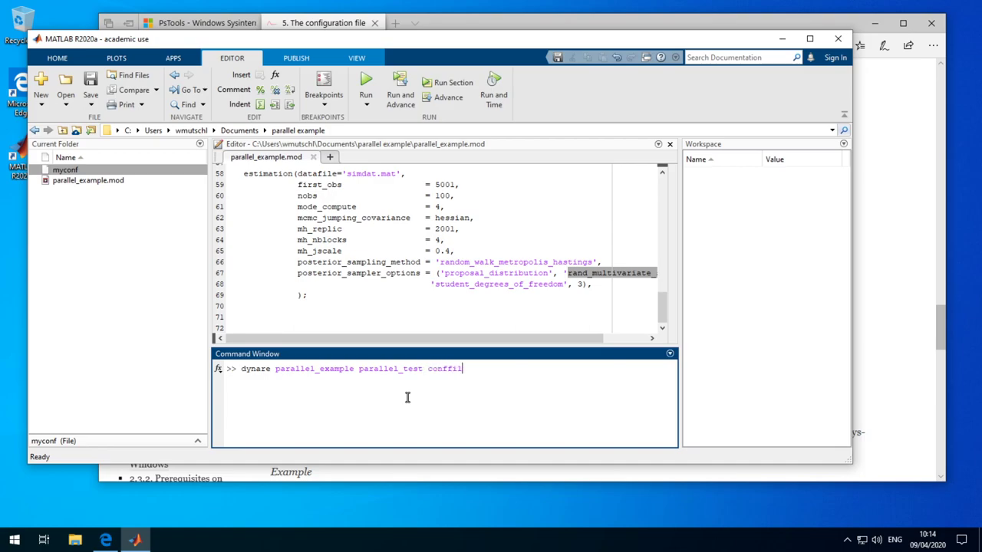
text(e=m)
text(yconf)
key(Return)
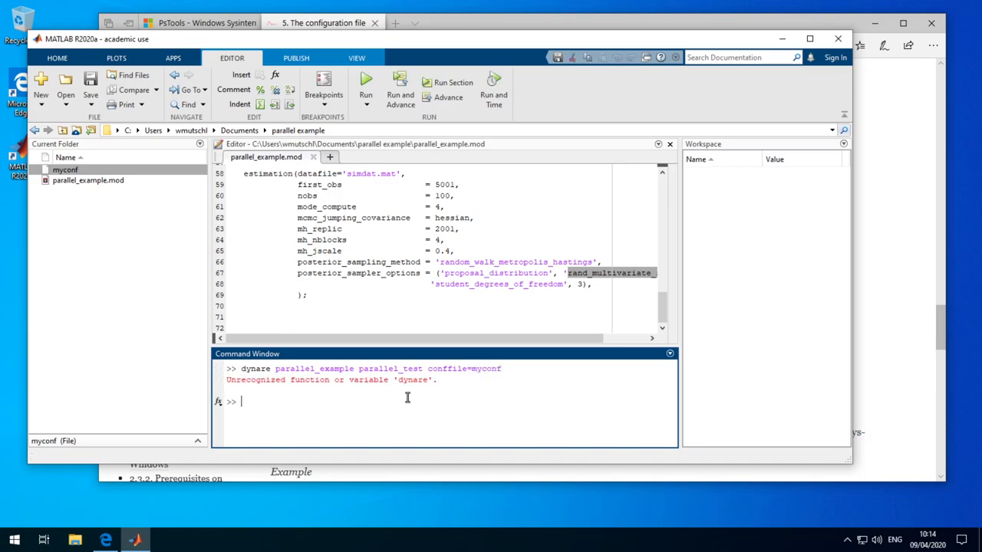
- Add C:\dynare\4.6.1\matlab to the MATLAB path with addpath
text(addp)
text(ath/)
key(BackSpace)
text(()
text('C:)
text(\dynare\)
text(matl)
key(Tab)
key(BackSpace)
key(BackSpace)
key(BackSpace)
key(BackSpace)
key(Tab)
key(Return)
text(matlab)
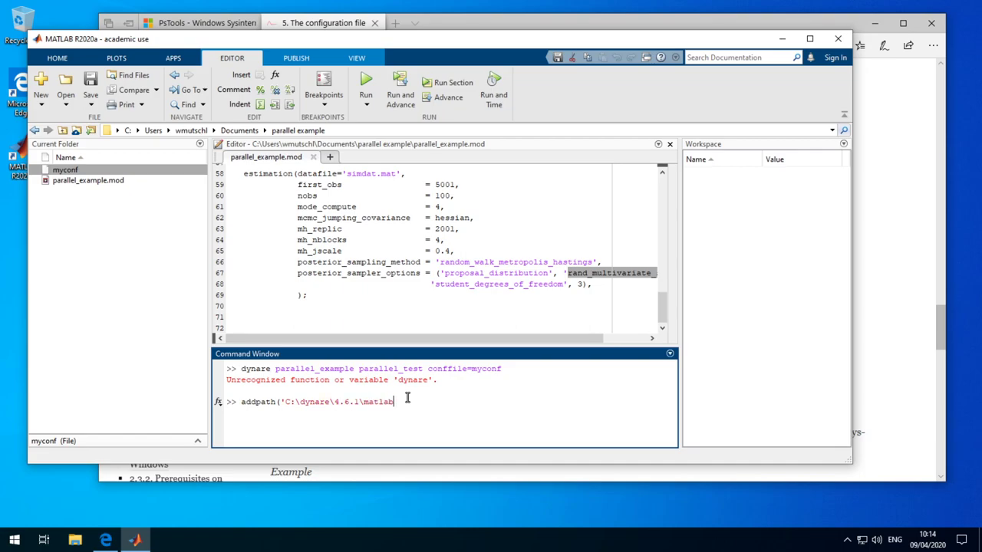
text('))
key(Return)
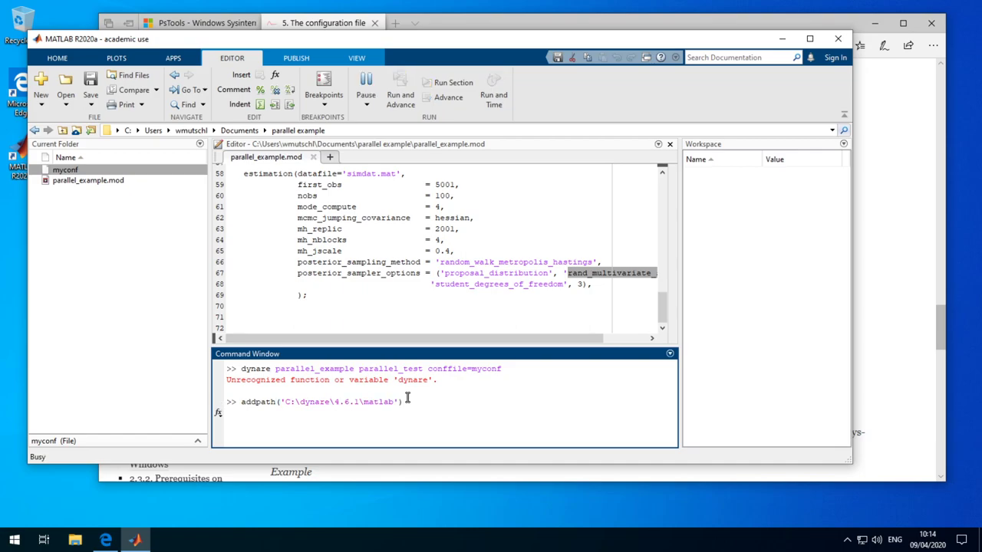
key(Up)
key(Up)
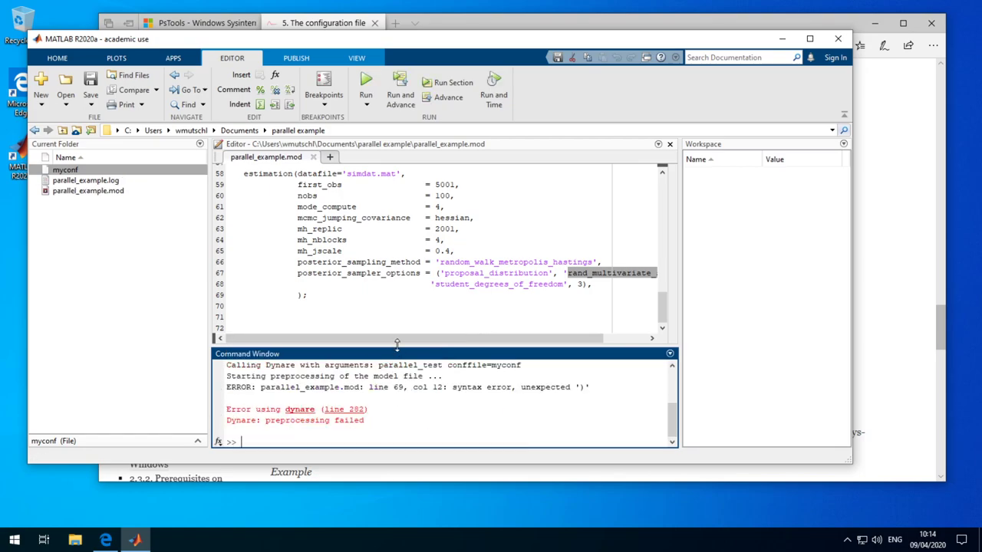
- Delete the stray comma after '3)' on line 68 of parallel_example.mod and save it
drag(396, 343, 396, 332)
click(588, 284)
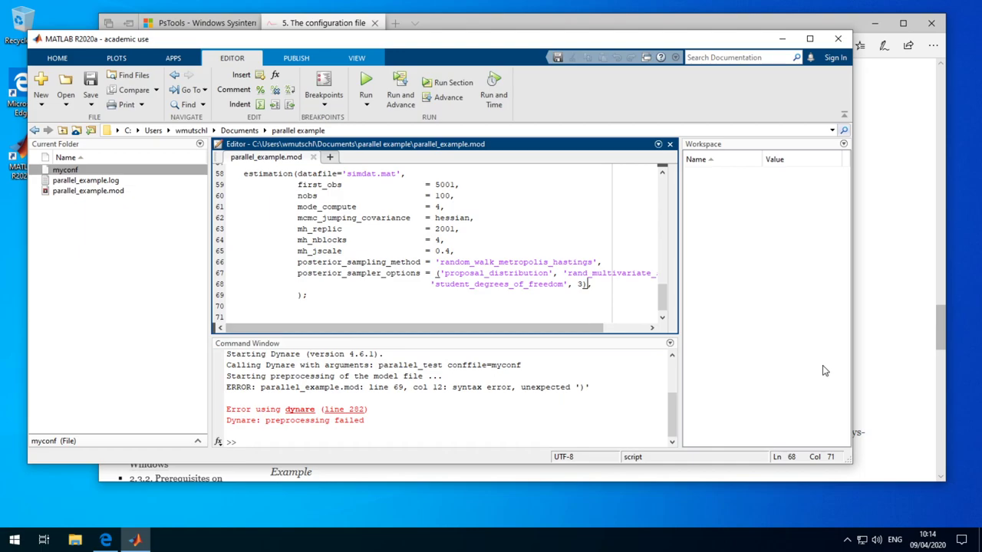
key(Delete)
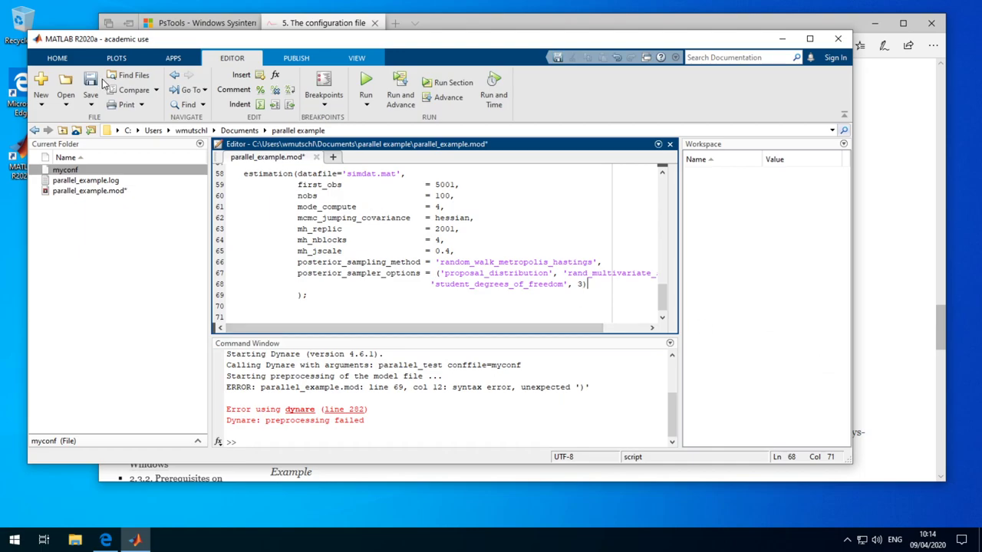
click(90, 84)
- Rerun the dynare parallel_test command with myconf and enlarge the output to see it pass
click(431, 420)
key(Up)
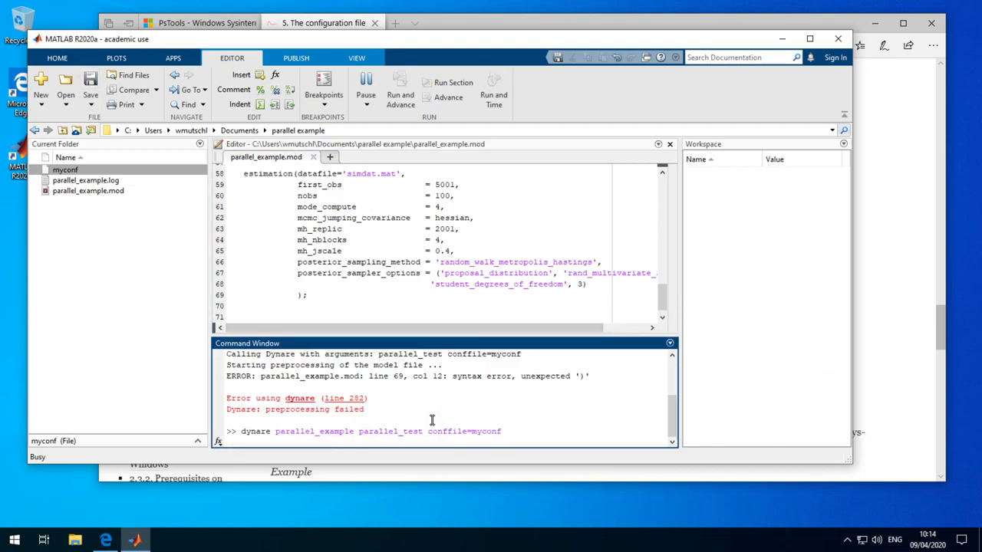
key(Return)
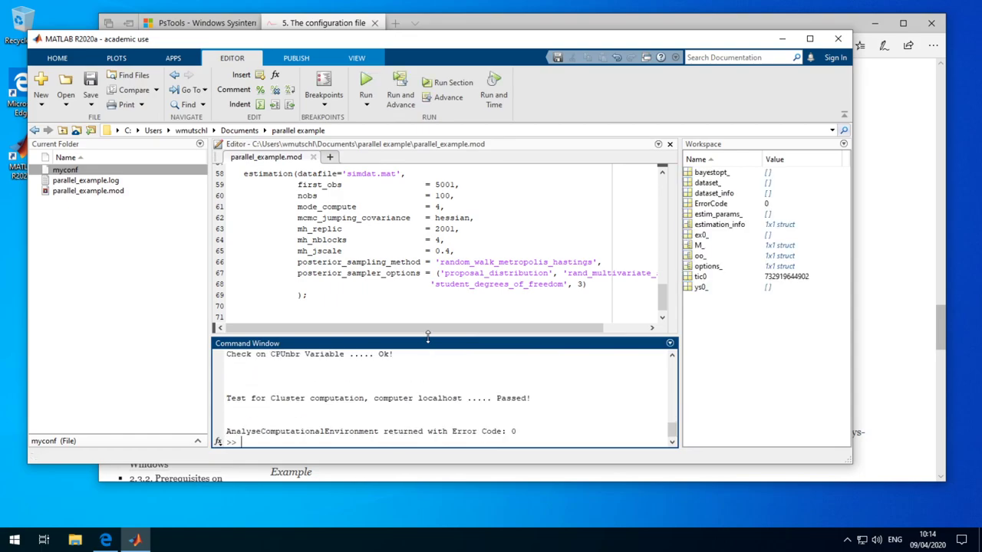
drag(426, 320, 420, 236)
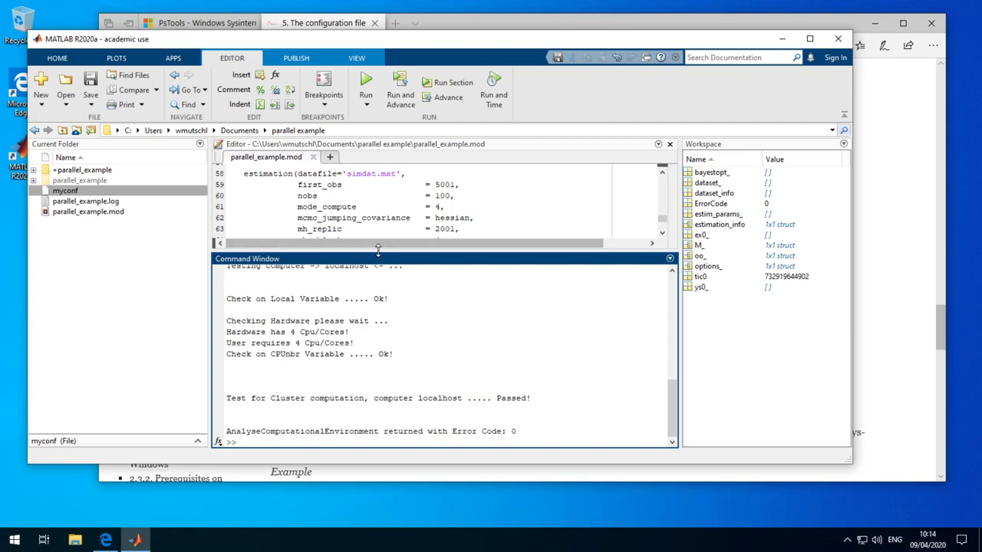
- Run the parallel Dynare estimation with 'dynare parallel_example parallel conffile=myconf'
text(dynare parallel_example parallel_test conffile=myconf)
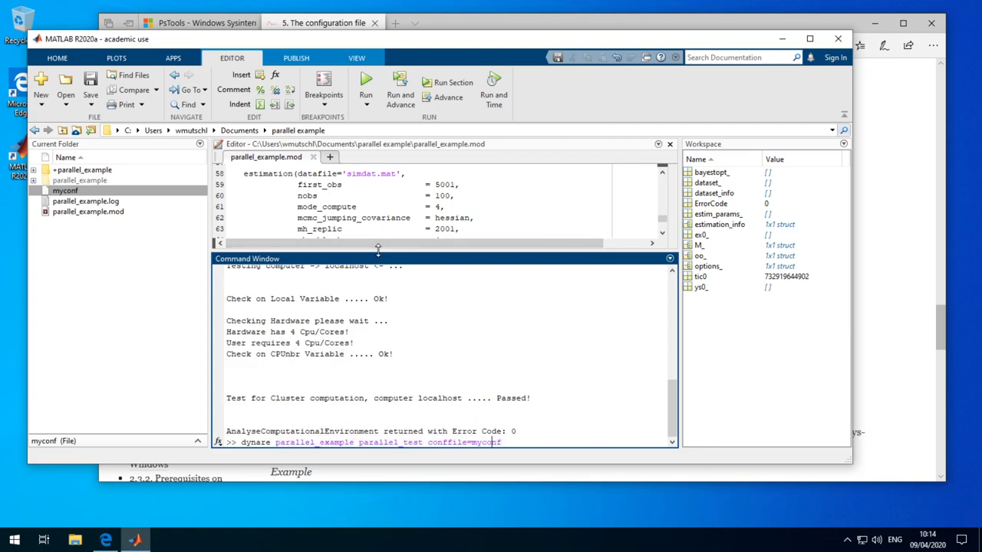
key(BackSpace)
key(BackSpace)
key(BackSpace)
key(BackSpace)
key(BackSpace)
key(Return)
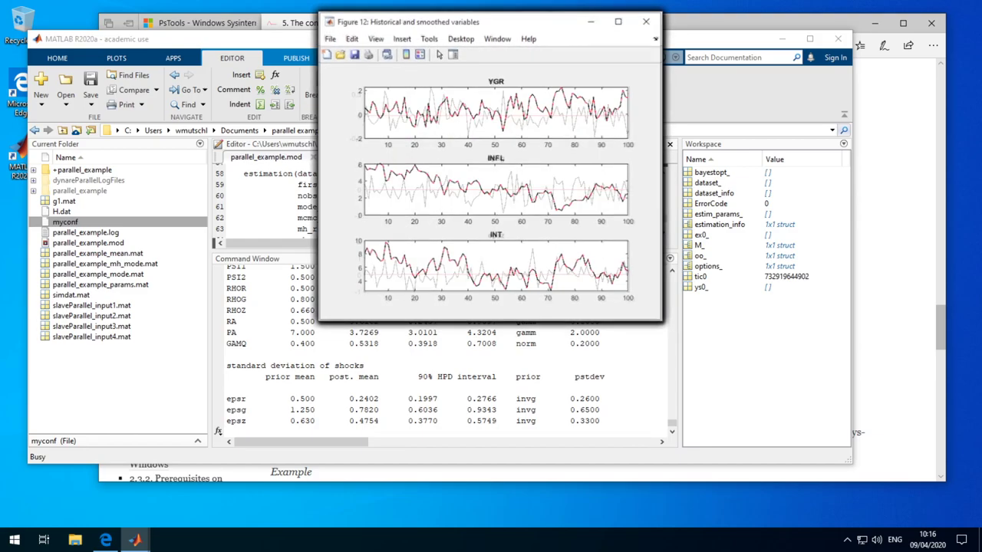
- Rerun dynare parallel_example without conffile=myconf and select the AppData\Roaming path in the resulting error
click(449, 404)
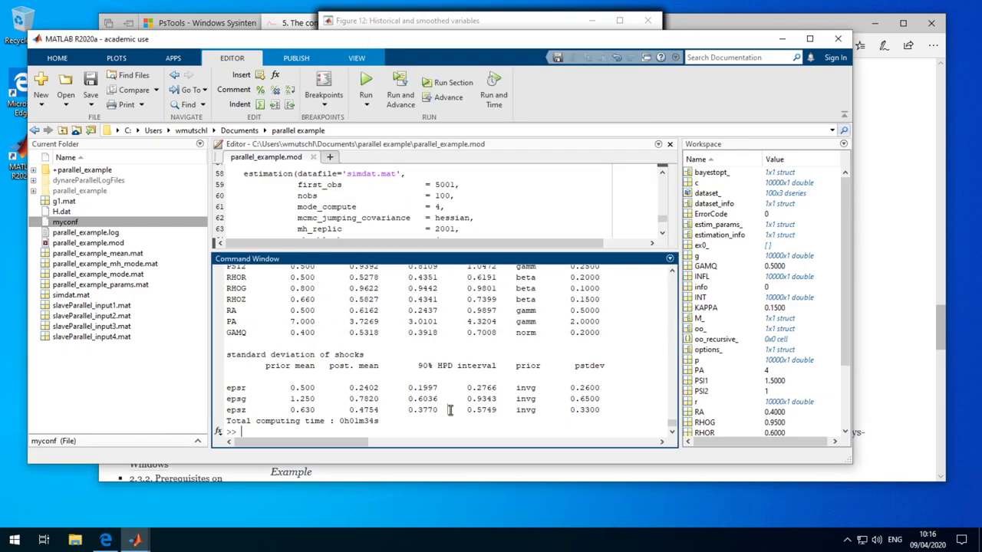
key(Up)
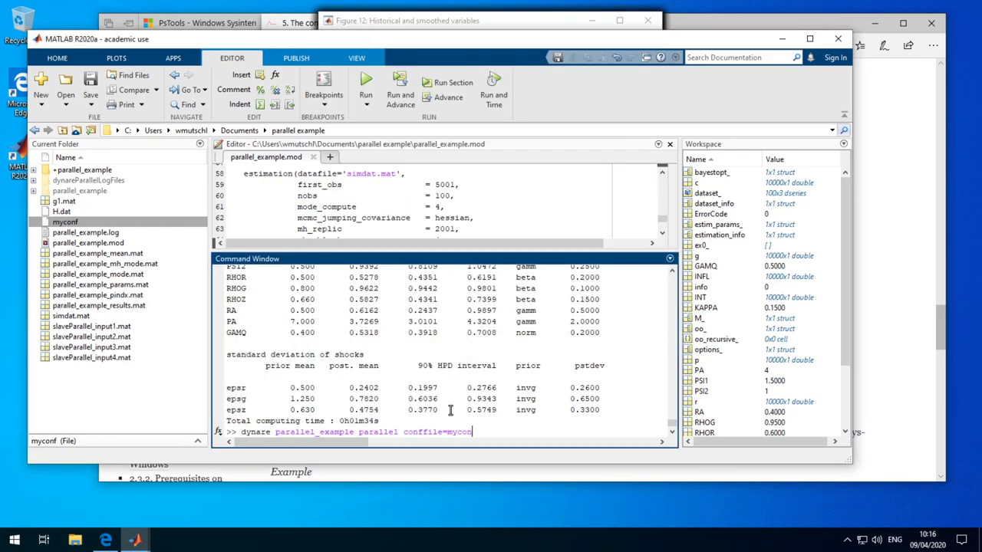
key(BackSpace)
key(BackSpace)
key(BackSpace)
key(BackSpace)
key(BackSpace)
key(BackSpace)
key(BackSpace)
key(BackSpace)
key(BackSpace)
key(Return)
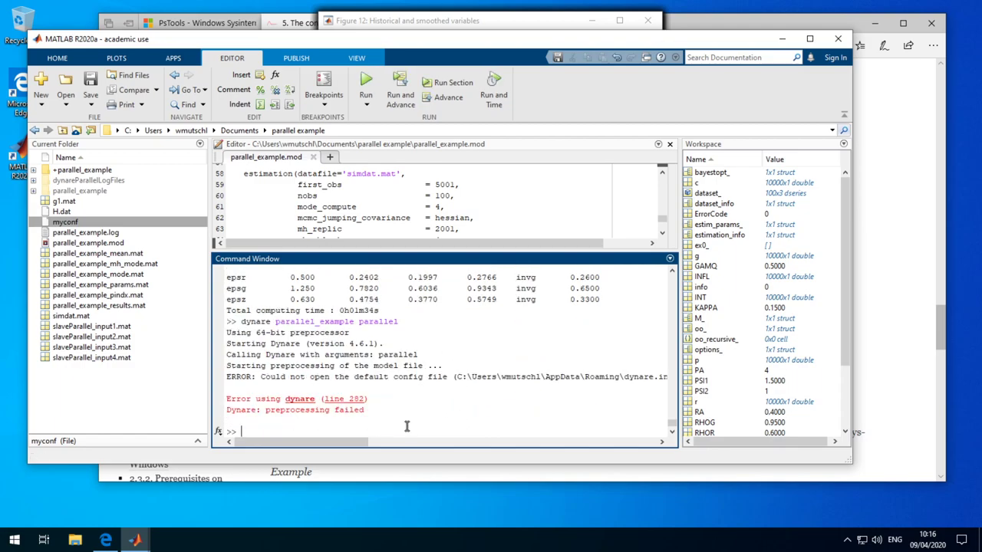
mouse_move(340, 442)
mouse_down()
mouse_move(387, 455)
mouse_move(376, 452)
mouse_up()
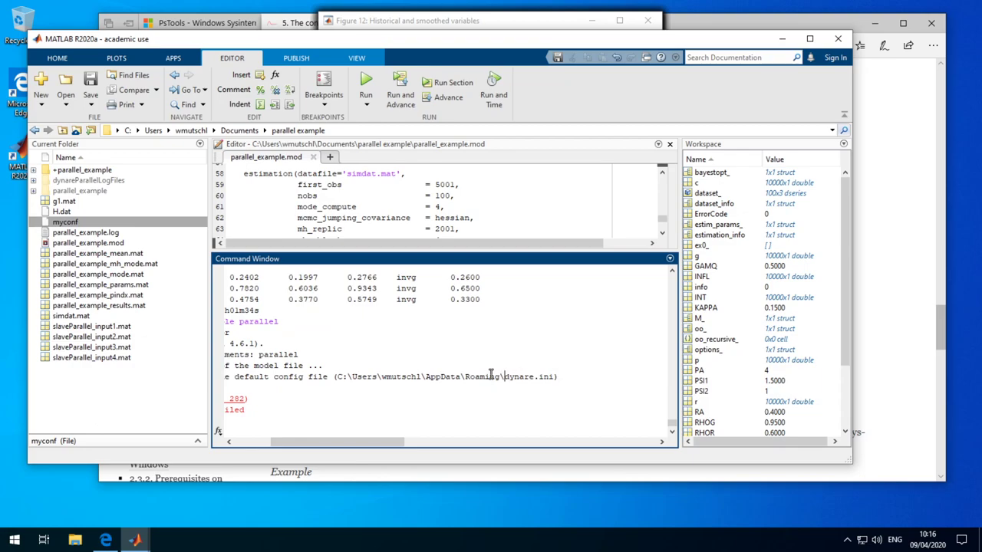
drag(504, 376, 338, 376)
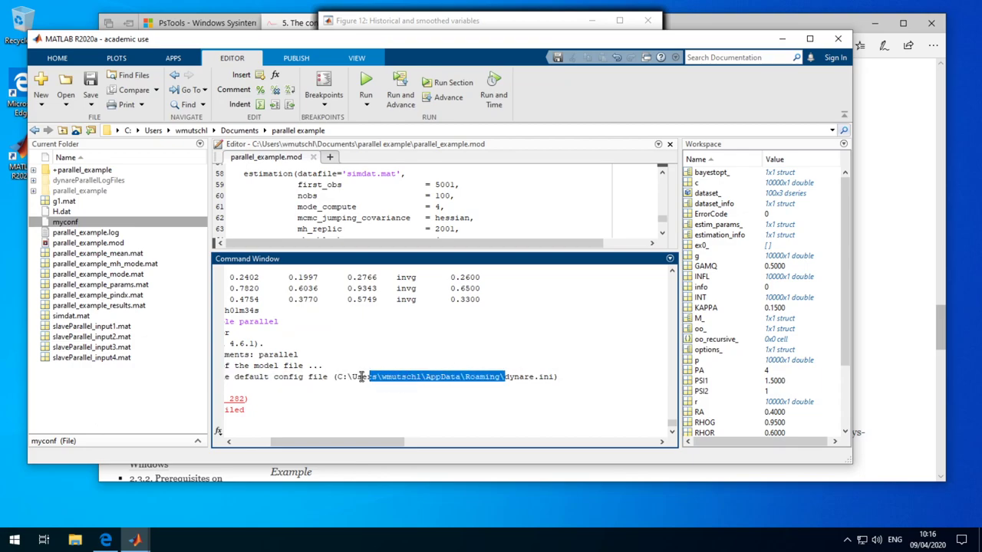
- Copy the myconf file and switch the current folder to AppData\Roaming
right_click(66, 223)
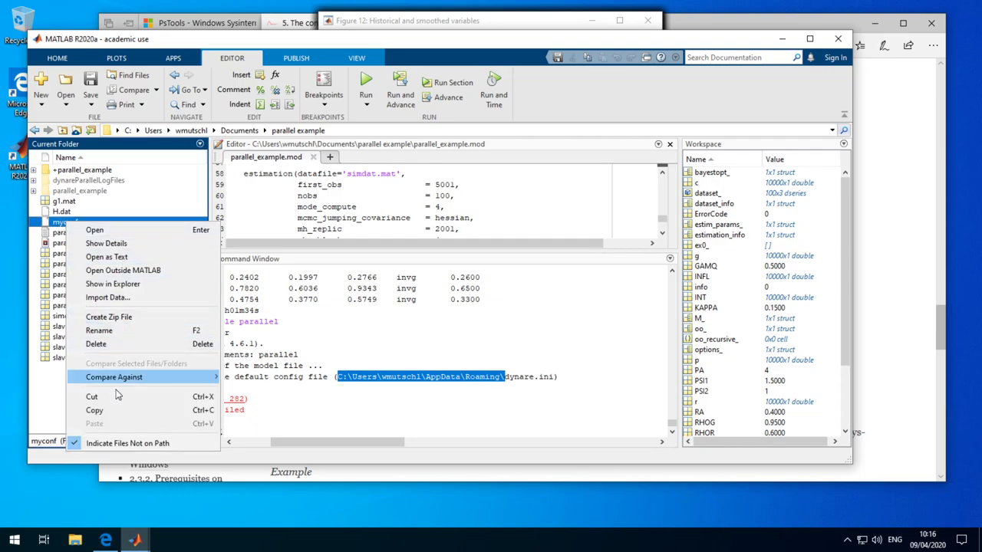
click(150, 418)
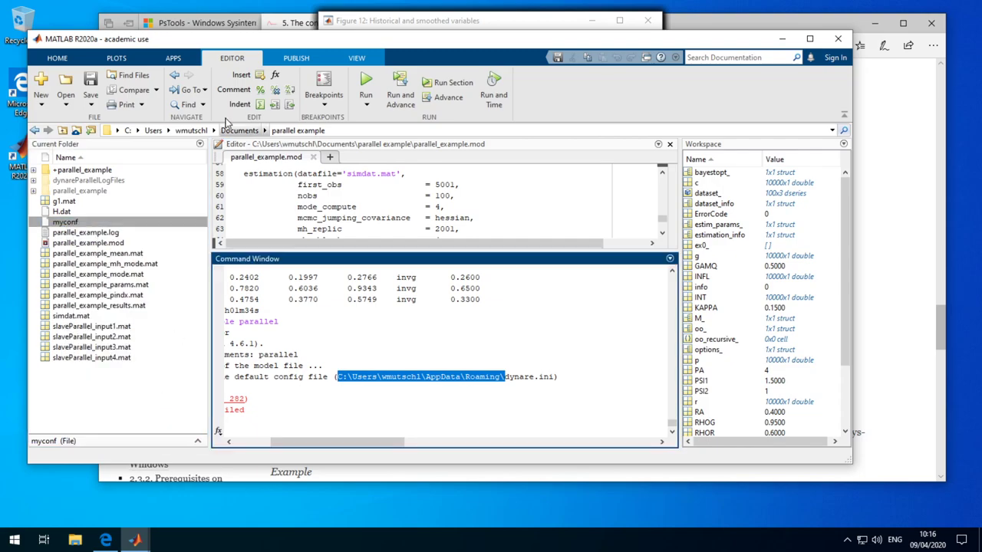
click(188, 131)
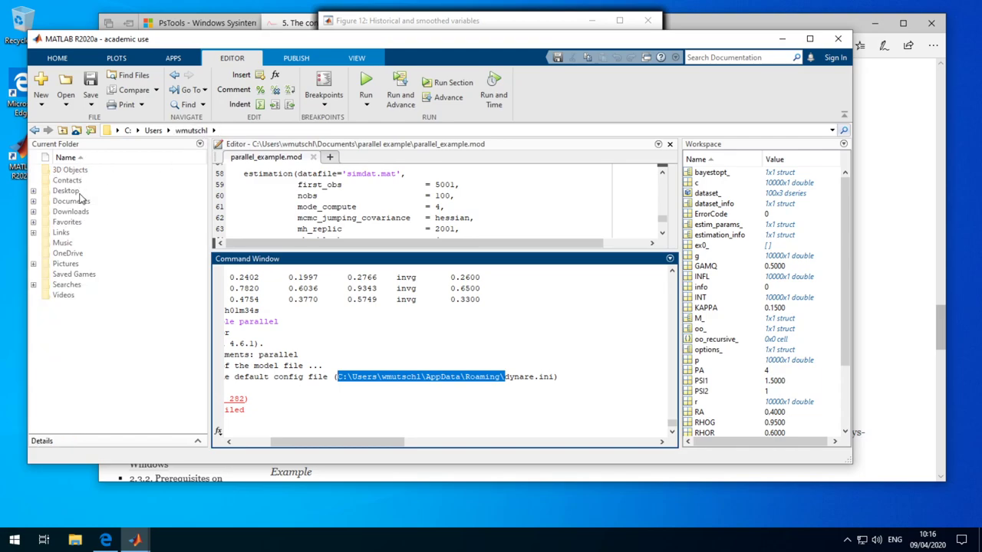
click(264, 130)
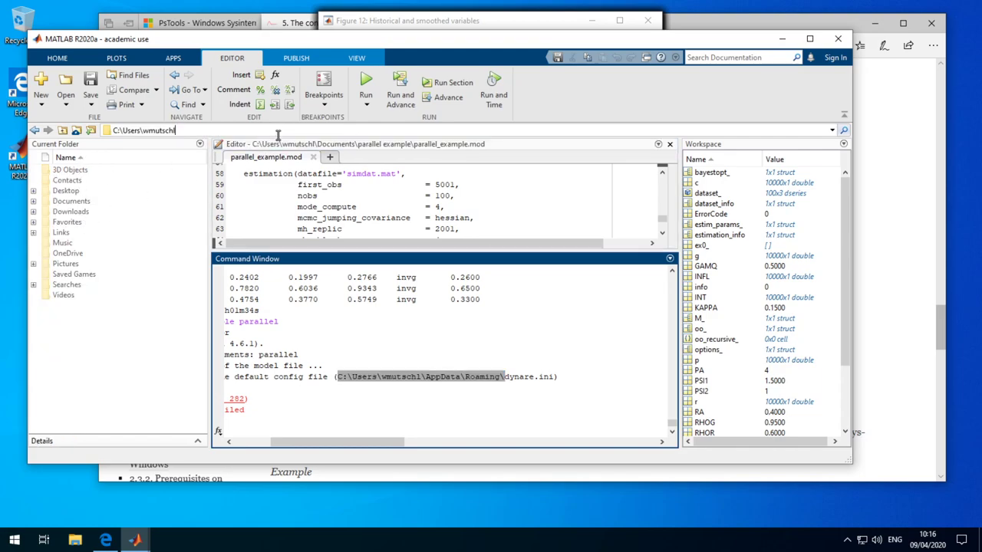
text(\AppData)
text(\Roam)
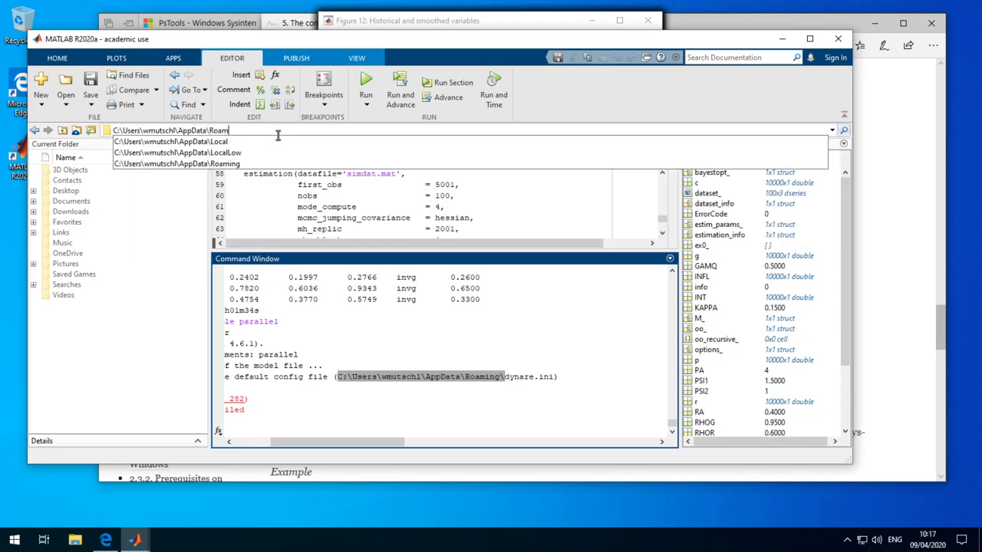
text(ing)
key(Return)
- Paste the copied myconf into Roaming and rename it dynare.ini
right_click(97, 255)
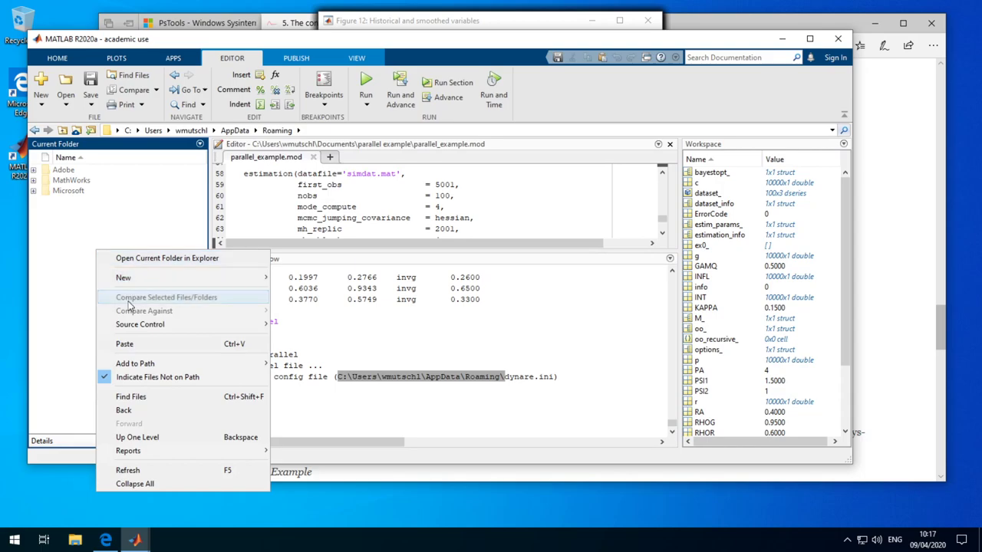
click(139, 345)
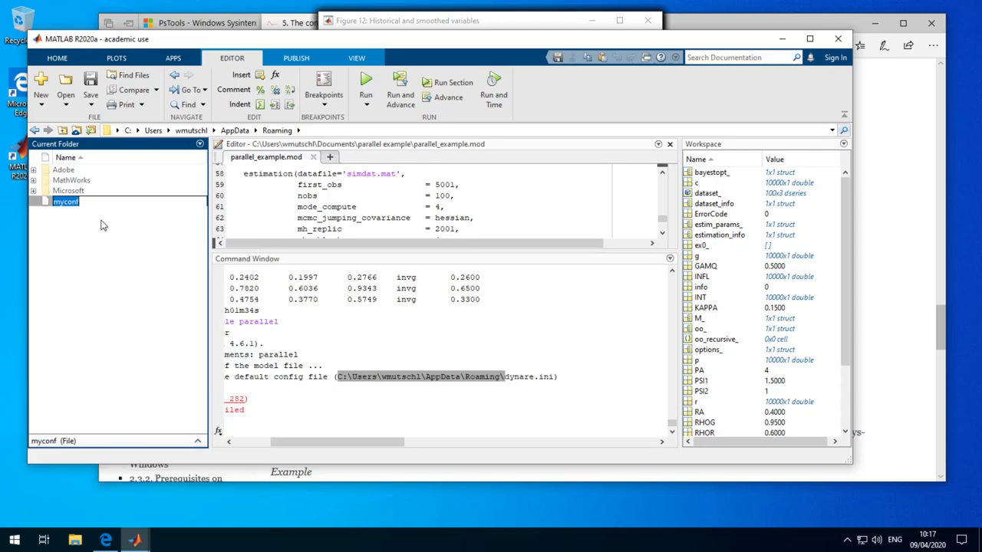
text(dynare.ini)
key(Return)
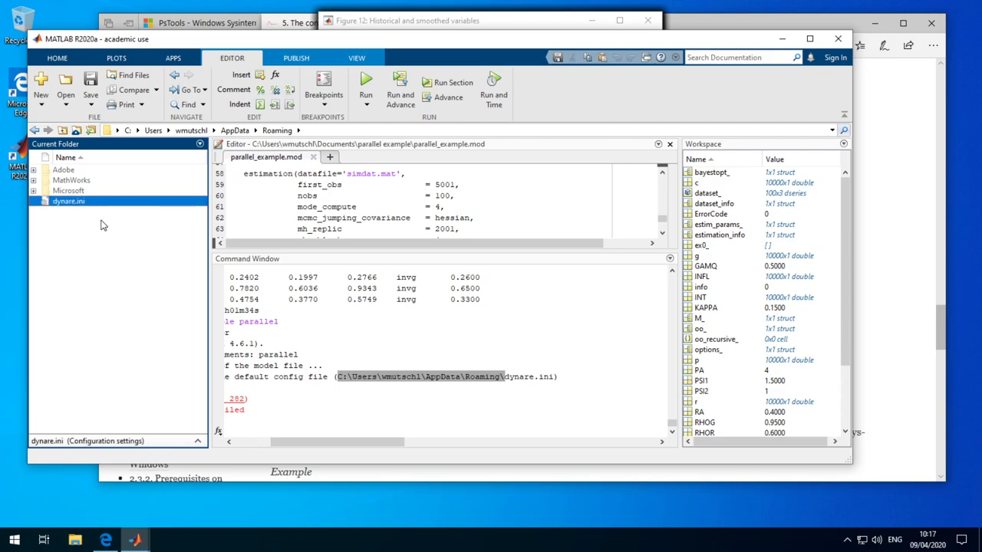
- Rerun the edited dynare command from the Roaming folder using the default config
click(141, 251)
click(361, 413)
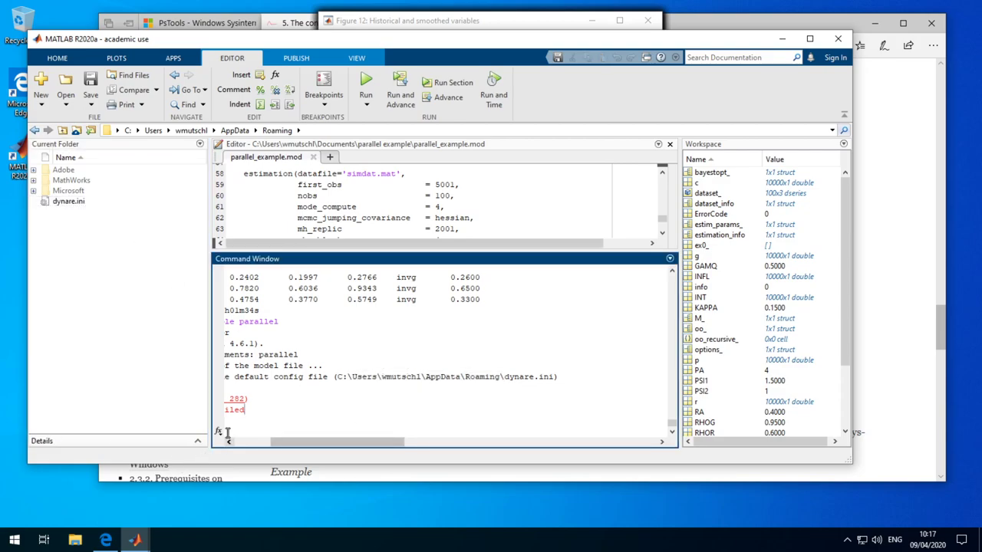
key(Up)
key(BackSpace)
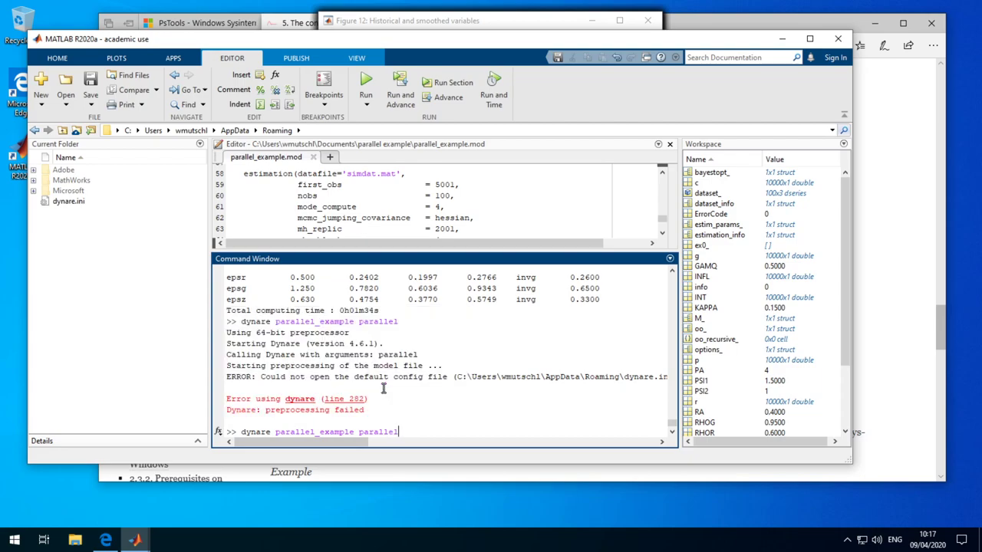
key(Return)
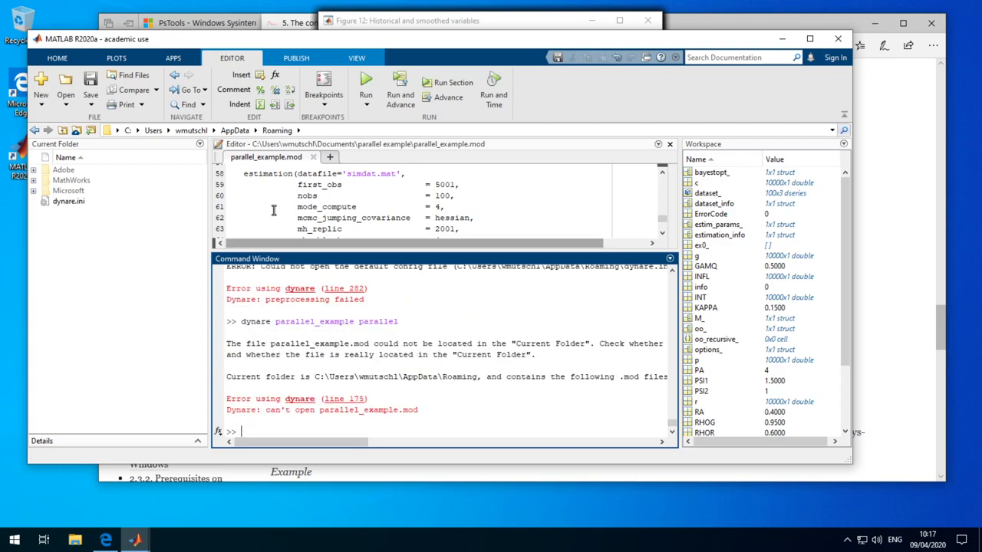
- Make the parallel_example.mod folder current and rerun the Dynare parallel test
right_click(272, 163)
click(294, 168)
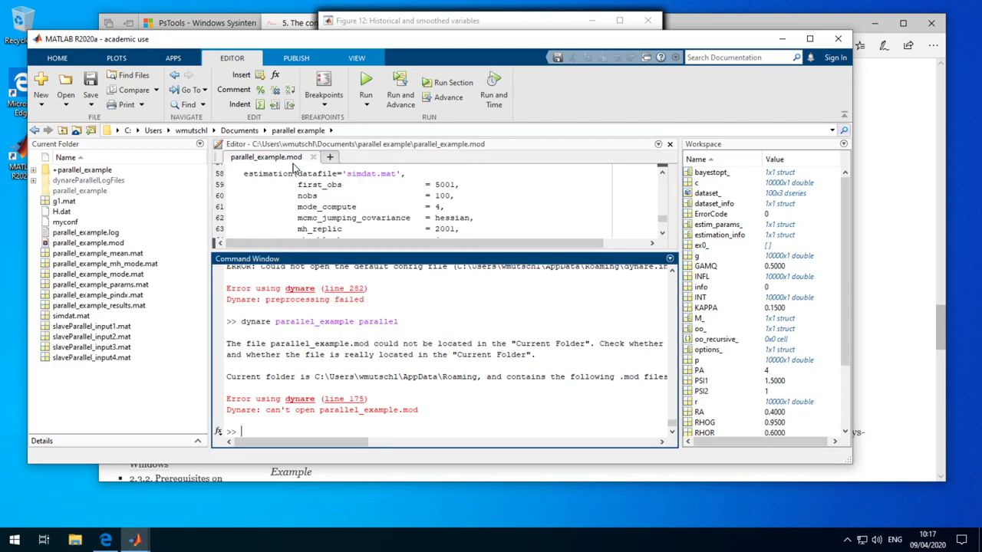
key(Up)
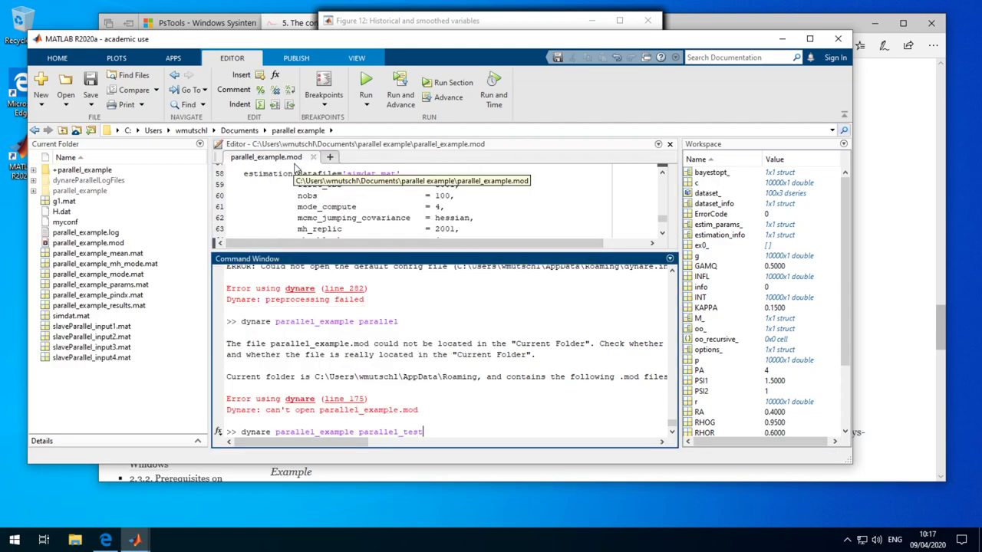
key(Return)
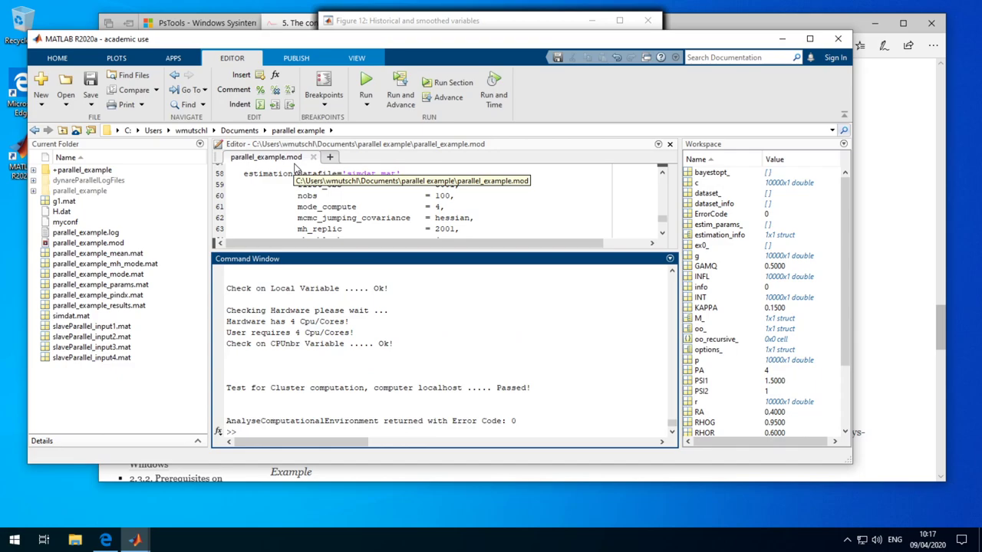